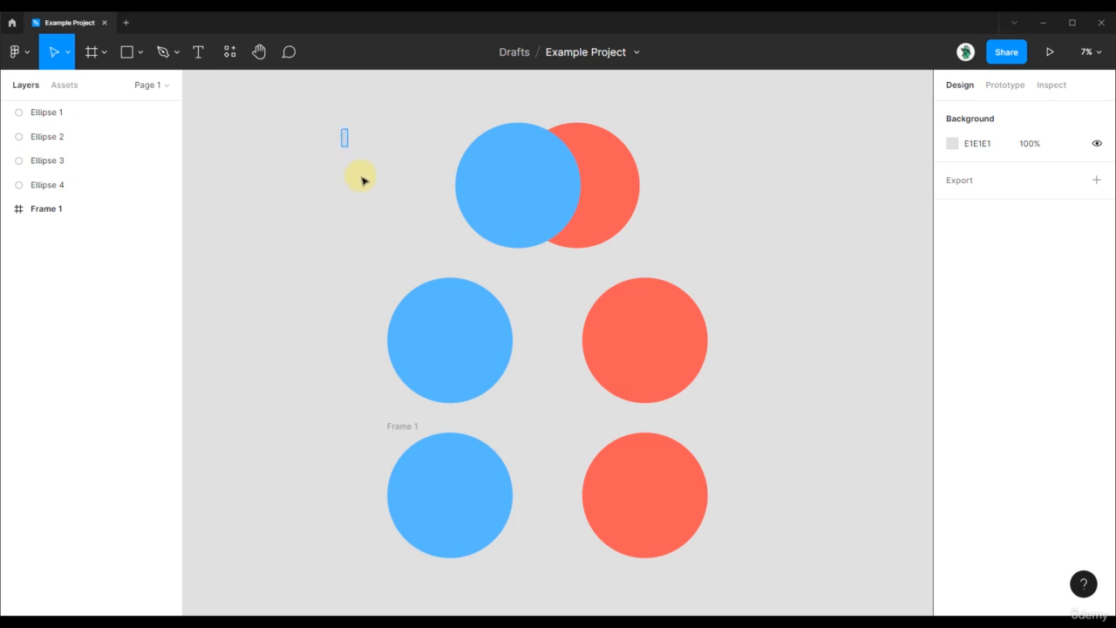
# Select the four loose ellipses, then select Frame 1 and expand and collapse its nested layers
pyautogui.moveTo(362, 179); pyautogui.dragTo(695, 378)
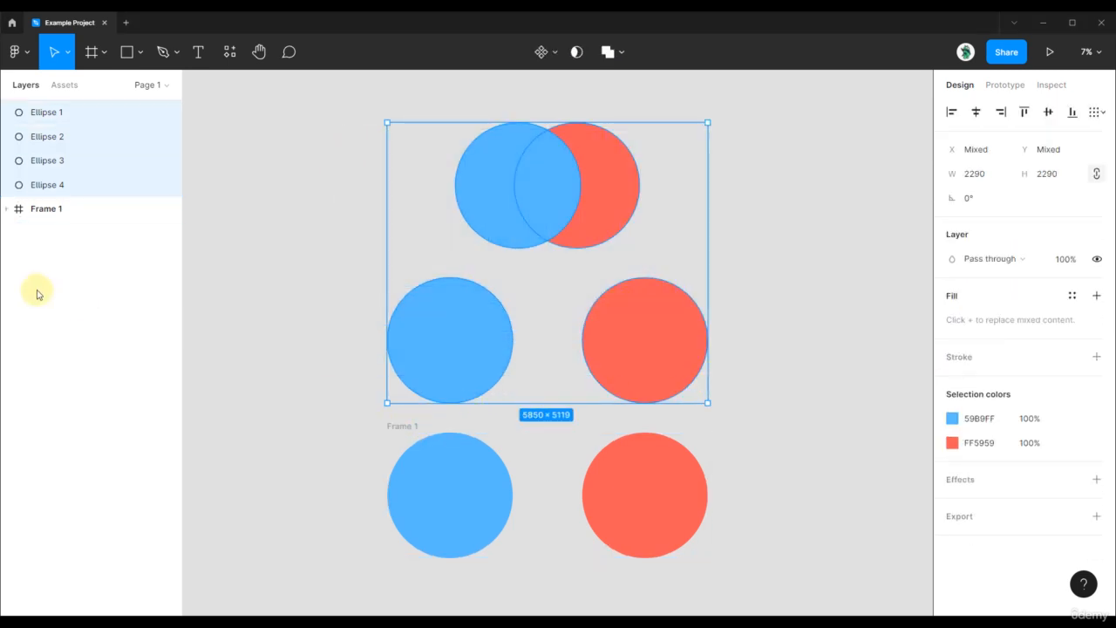
pyautogui.click(41, 213)
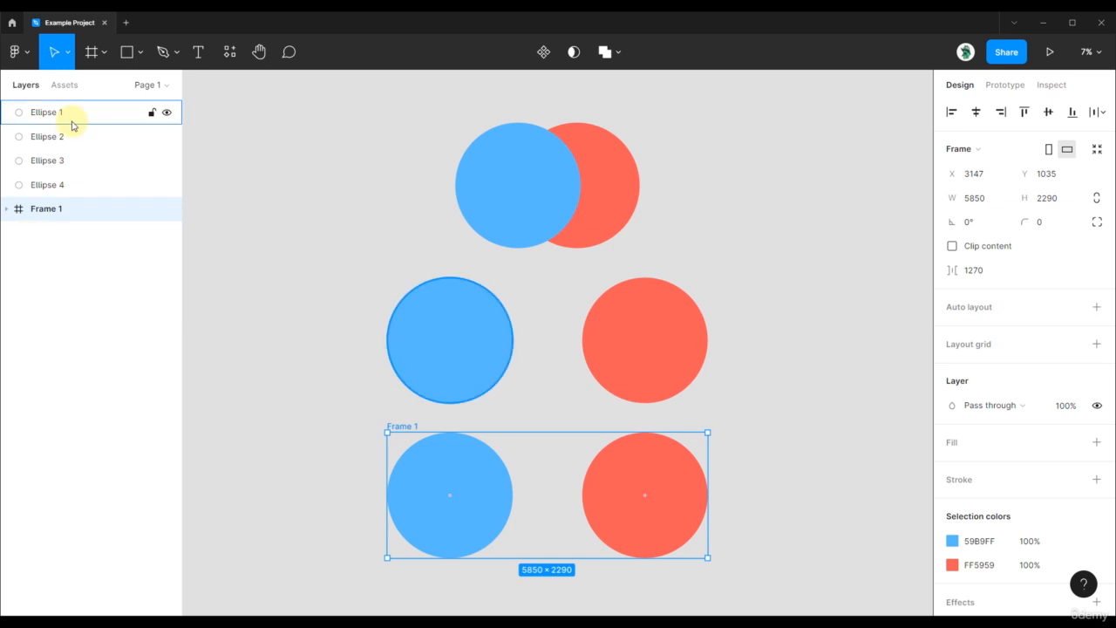
pyautogui.click(8, 211)
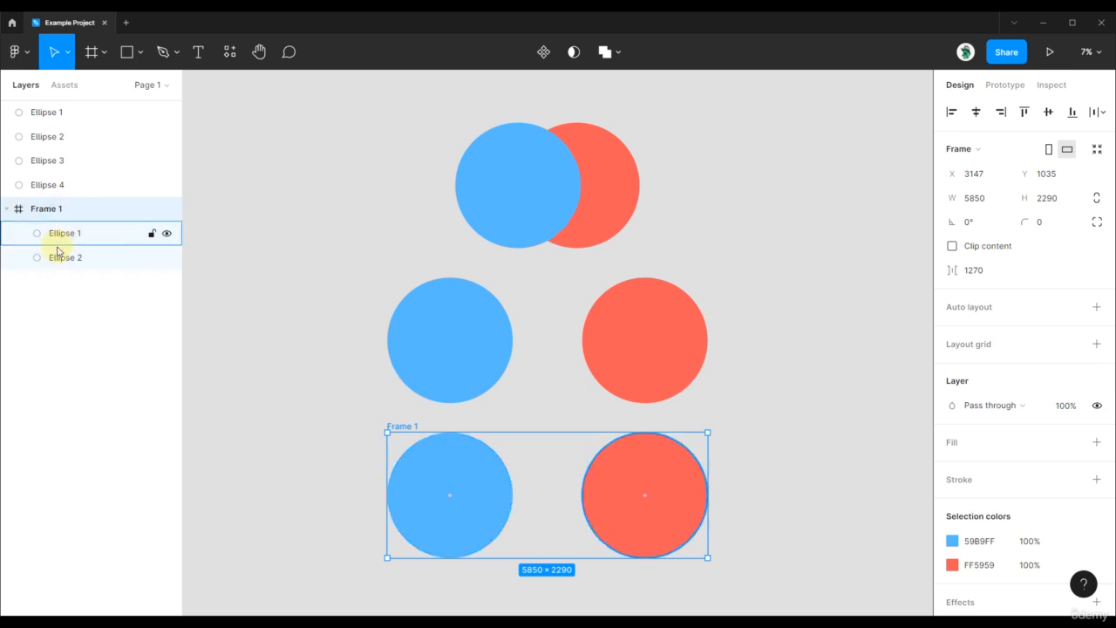
pyautogui.click(7, 210)
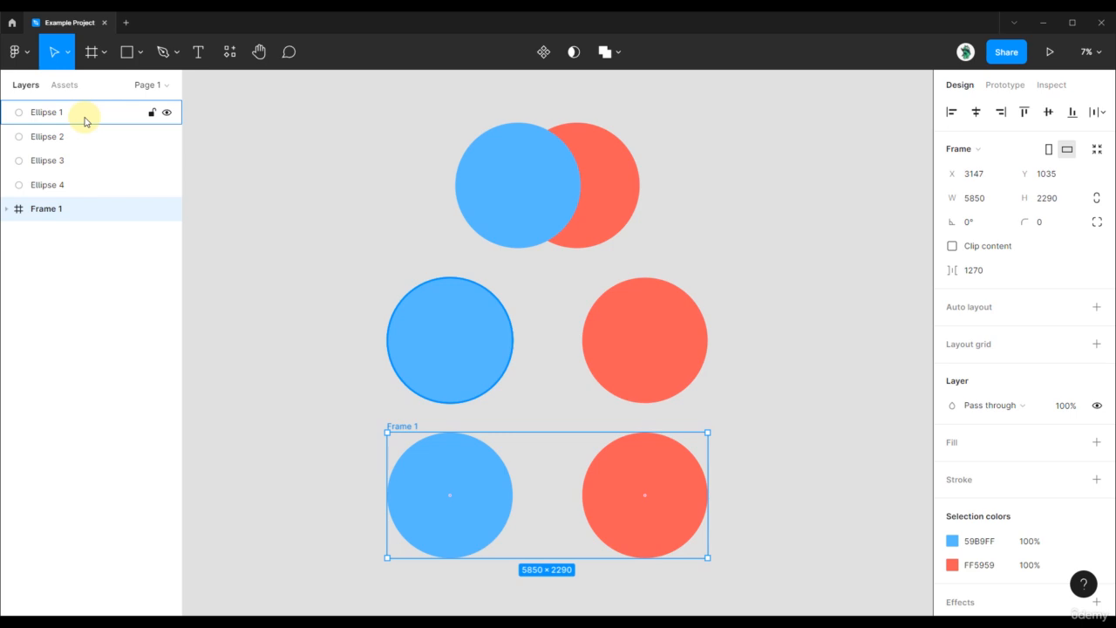
# Lock the Ellipse 1 layer and try to select the locked circle on the canvas
pyautogui.click(135, 116)
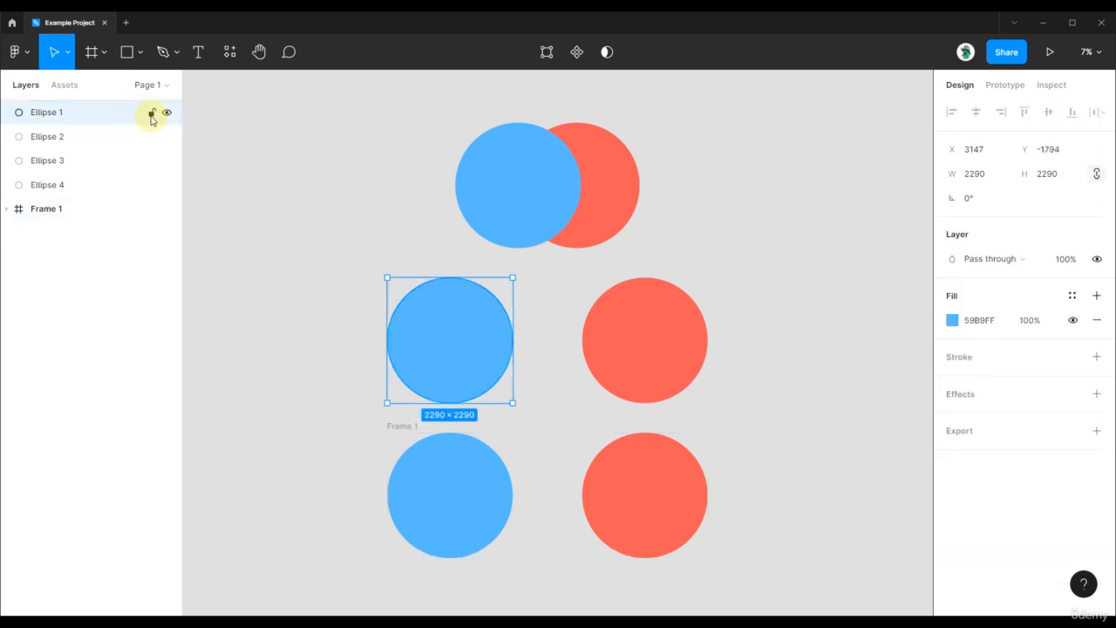
pyautogui.click(151, 114)
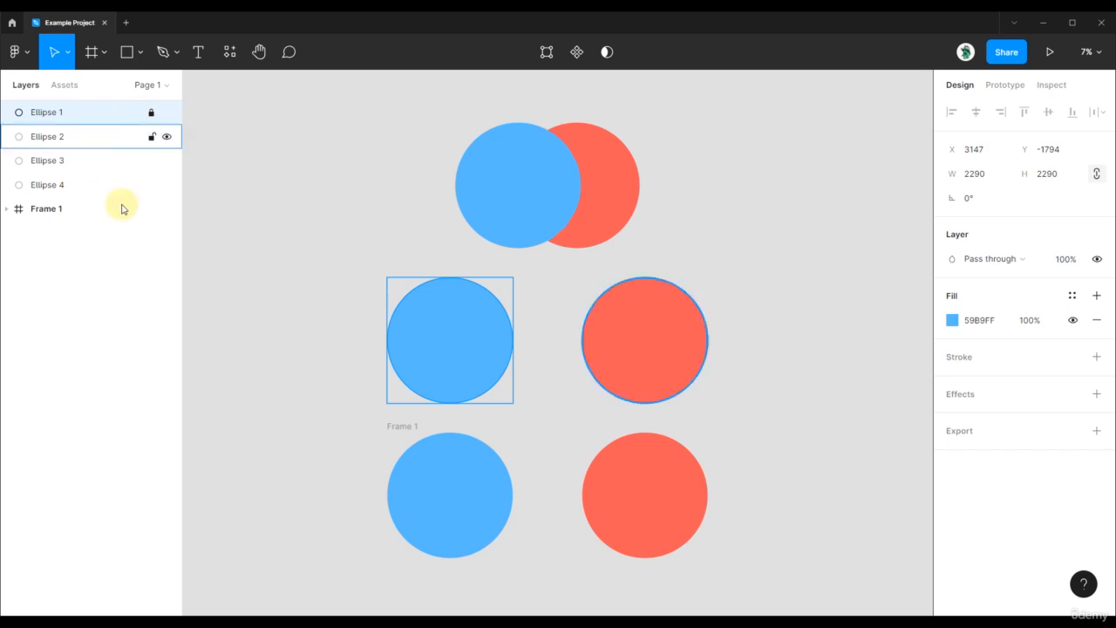
pyautogui.click(449, 353)
pyautogui.moveTo(298, 276); pyautogui.dragTo(542, 369)
pyautogui.moveTo(527, 298); pyautogui.dragTo(342, 345)
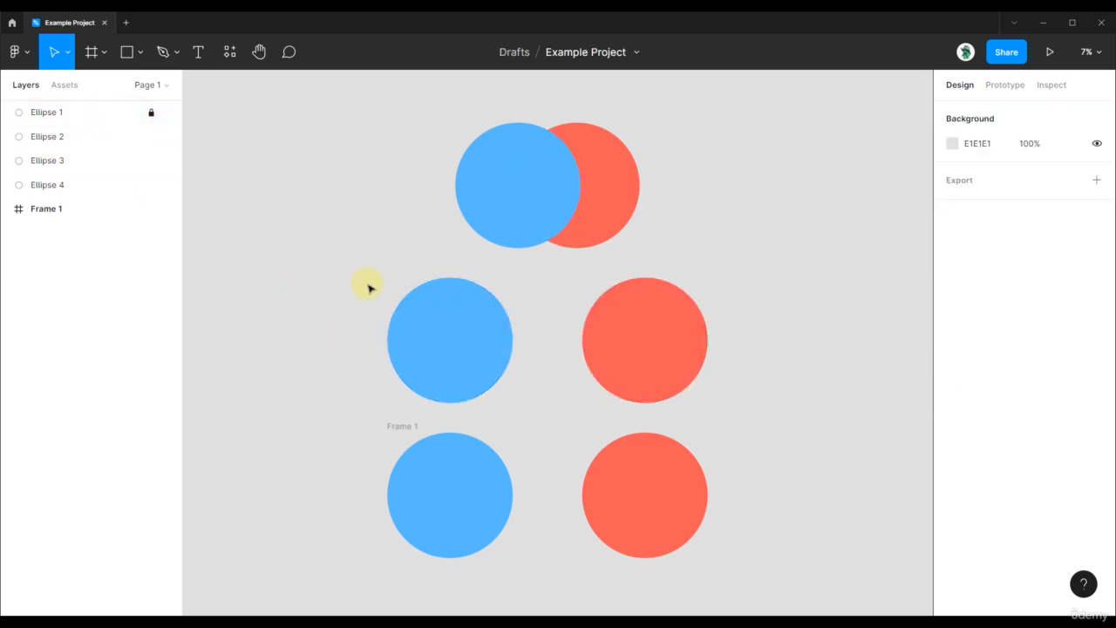
pyautogui.moveTo(364, 277); pyautogui.dragTo(334, 185)
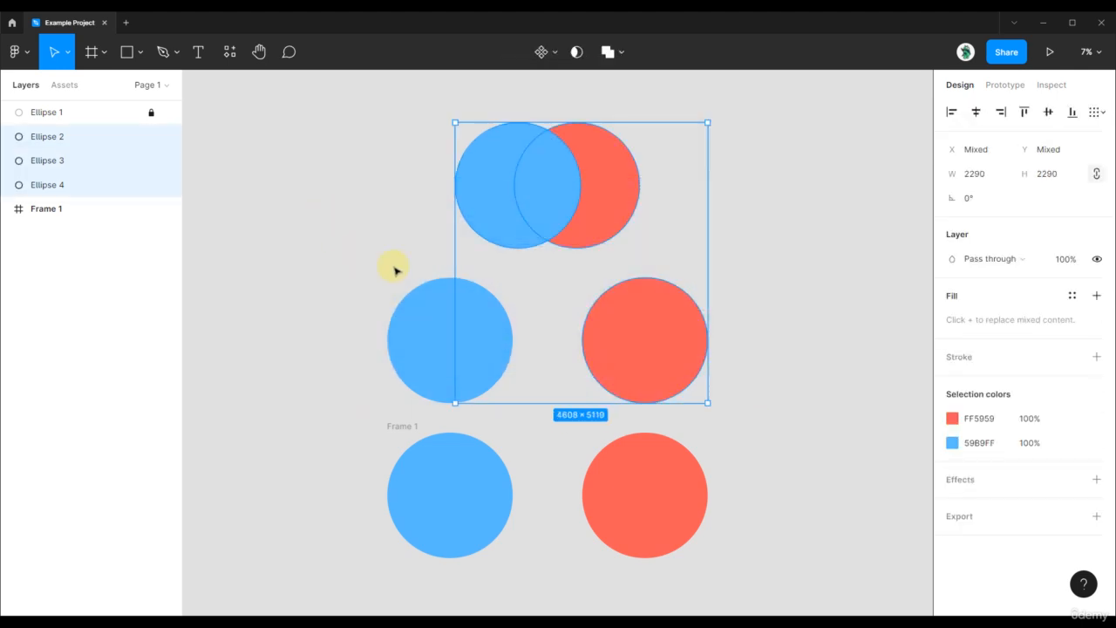
pyautogui.click(384, 312)
pyautogui.moveTo(368, 264); pyautogui.dragTo(542, 389)
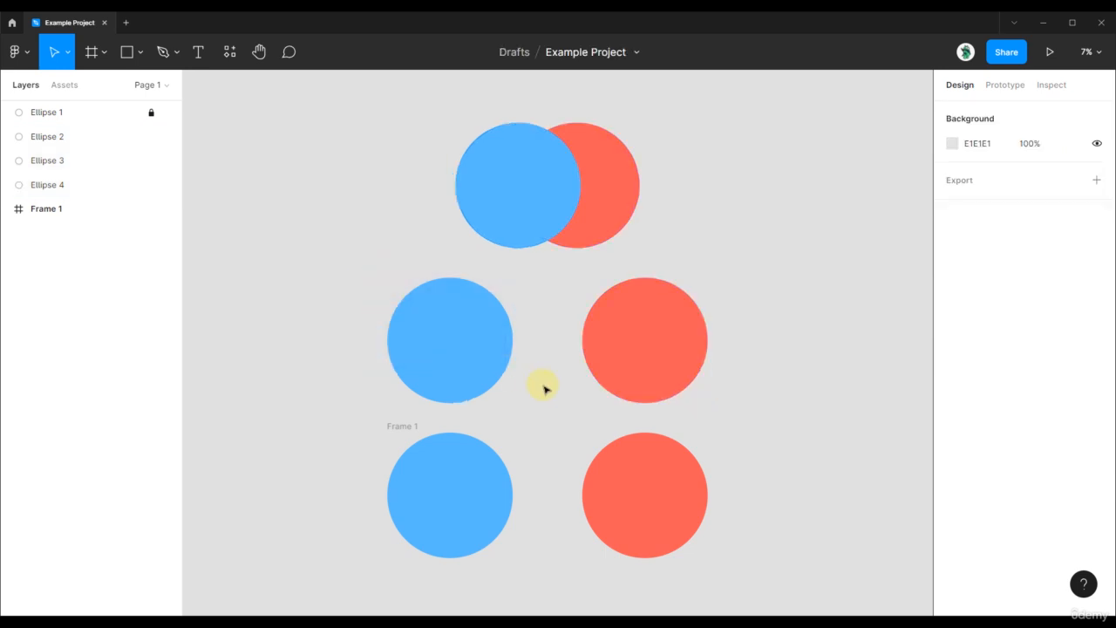
# Unlock the Ellipse 1 layer, select its circle on the canvas and clear the selection
pyautogui.click(151, 112)
pyautogui.click(481, 366)
pyautogui.click(302, 265)
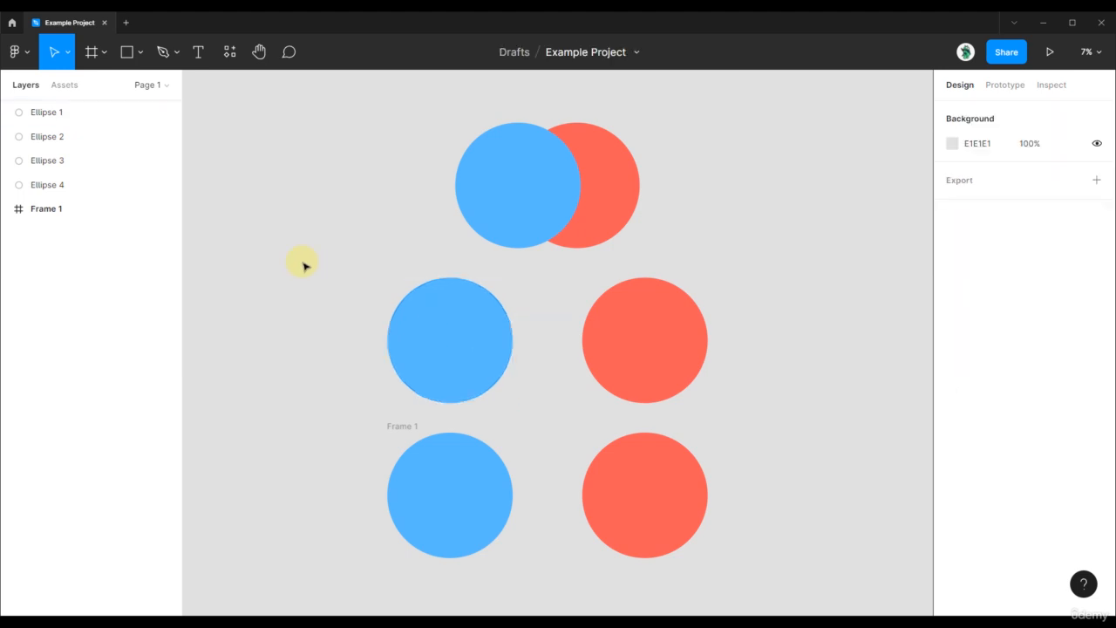
# Hide the Ellipse 1 layer and try to select the hidden circle on the canvas
pyautogui.click(81, 114)
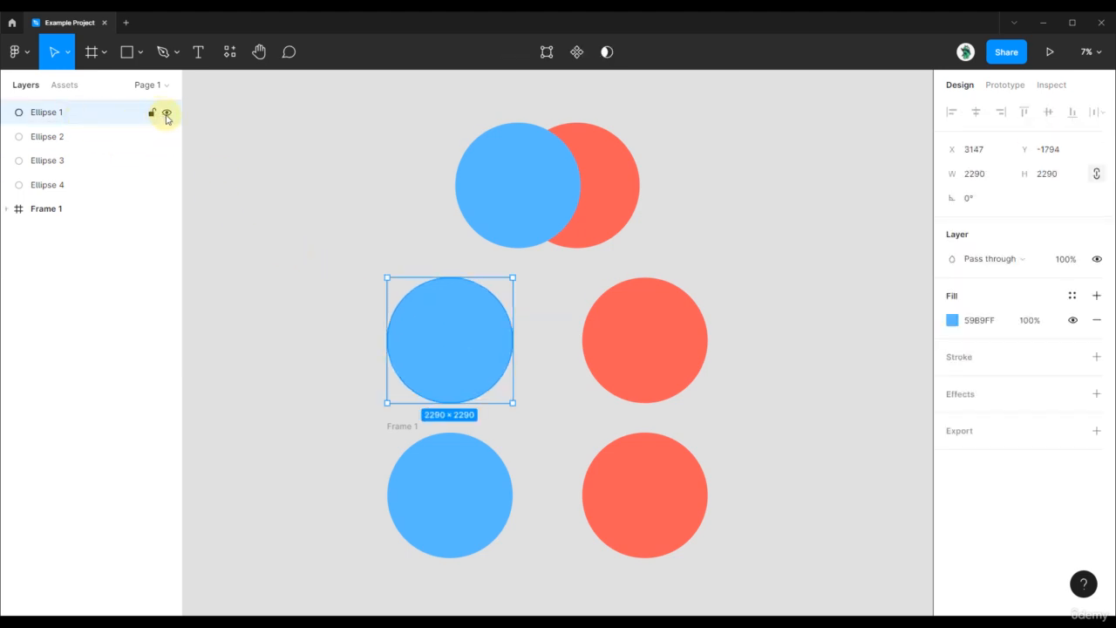
pyautogui.click(167, 113)
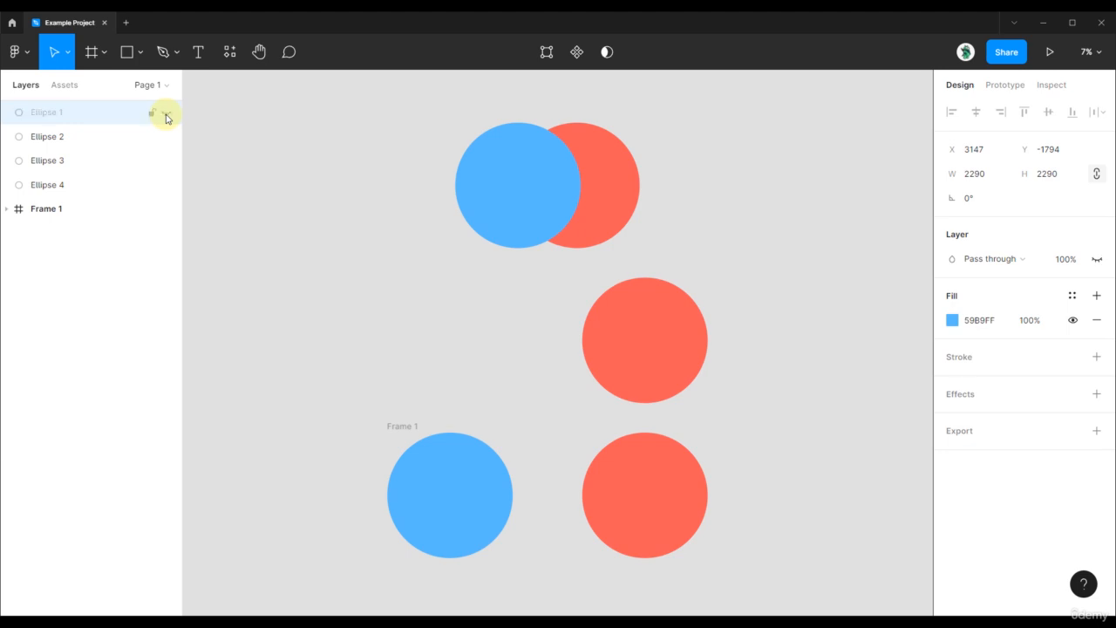
pyautogui.moveTo(311, 236); pyautogui.dragTo(368, 288)
pyautogui.click(529, 399)
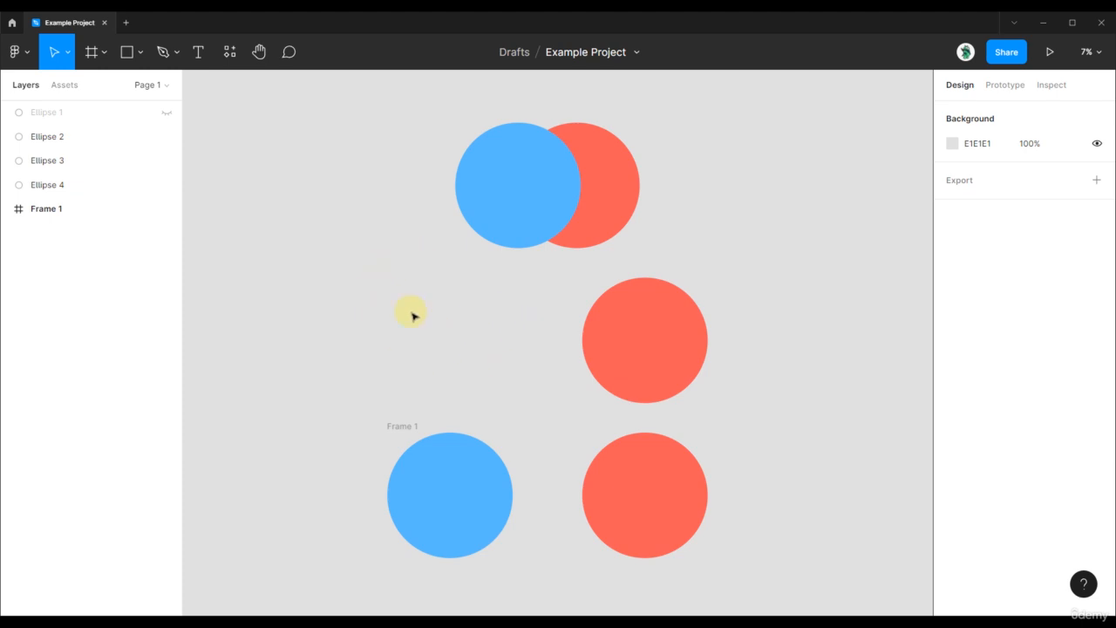
# Make the Ellipse 1 layer visible again and view the commands available for it
pyautogui.click(167, 112)
pyautogui.rightClick(56, 113)
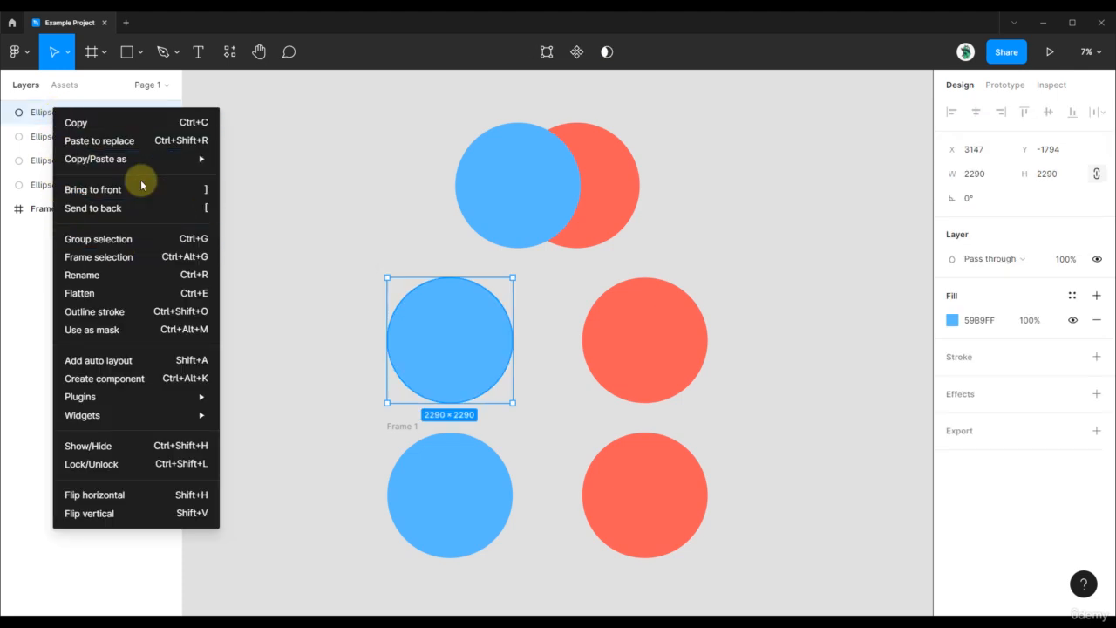
pyautogui.click(345, 207)
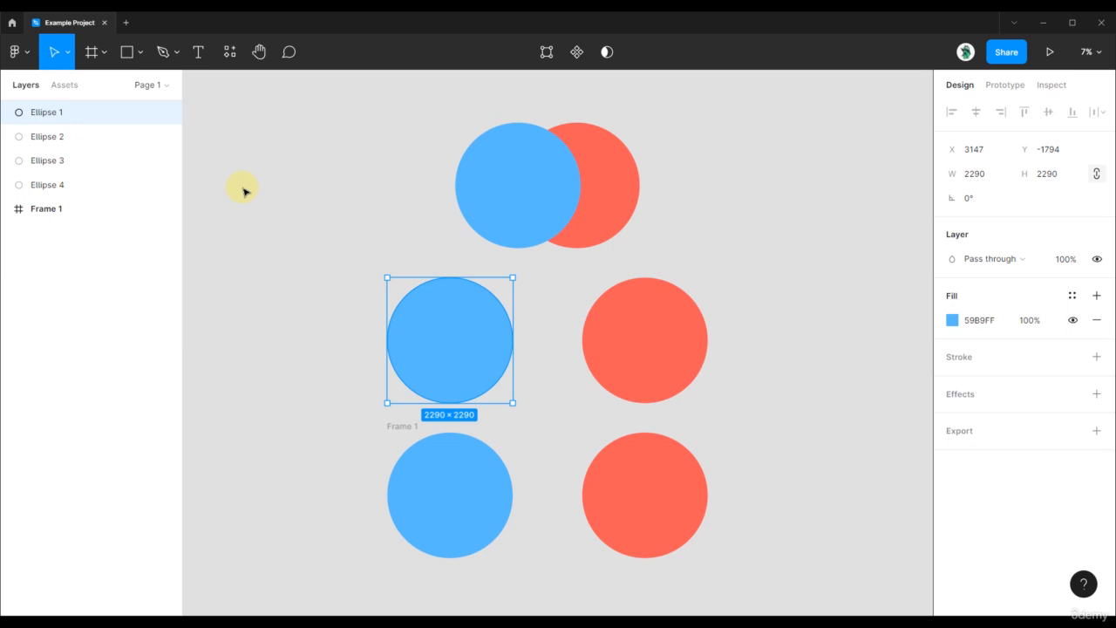
# Switch back and forth between the file's Layers and Assets views, ending on Layers
pyautogui.hotkey('alt', '1')
pyautogui.hotkey('alt', '2')
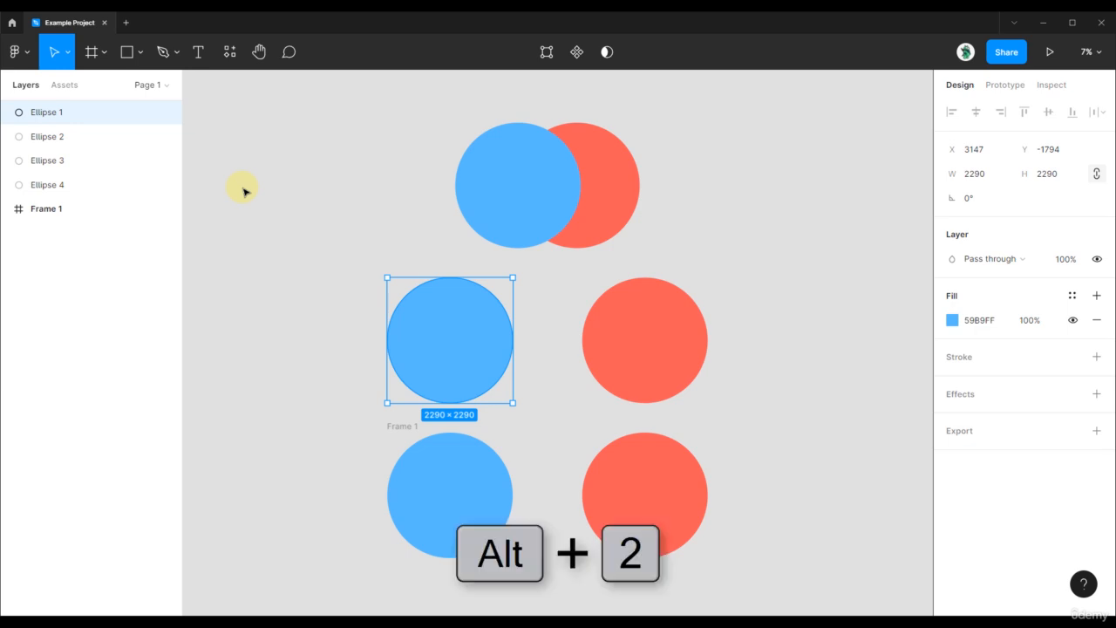
pyautogui.hotkey('alt', '2')
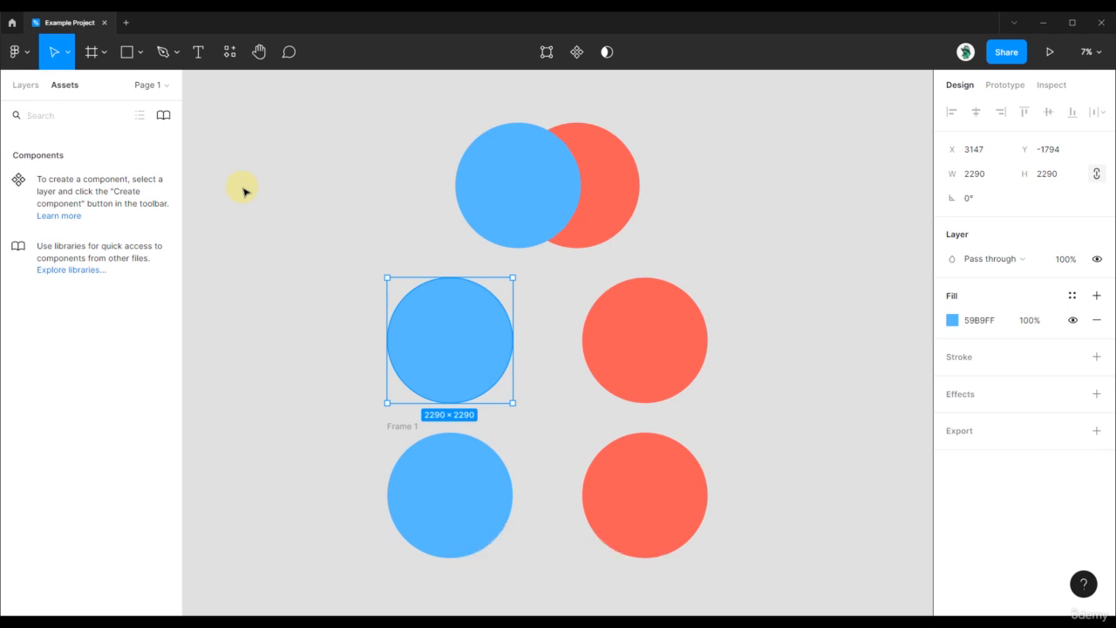
pyautogui.hotkey('alt', '1')
pyautogui.hotkey('alt', '2')
pyautogui.hotkey('alt', '1')
pyautogui.hotkey('alt', '2')
pyautogui.hotkey('alt', '1')
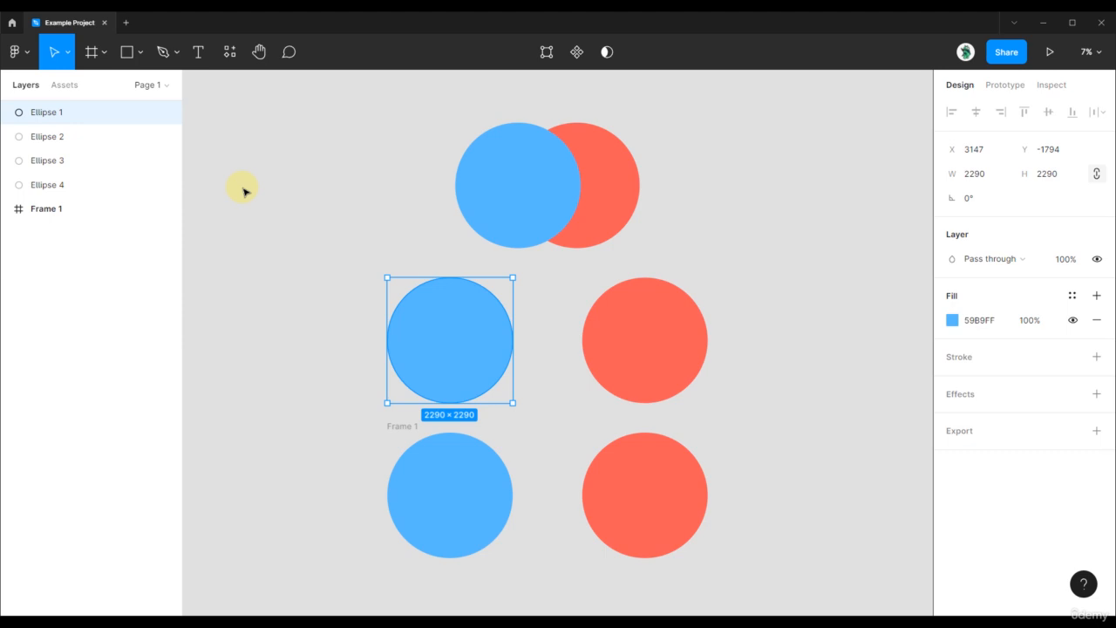
pyautogui.hotkey('alt', '2')
pyautogui.hotkey('alt', '1')
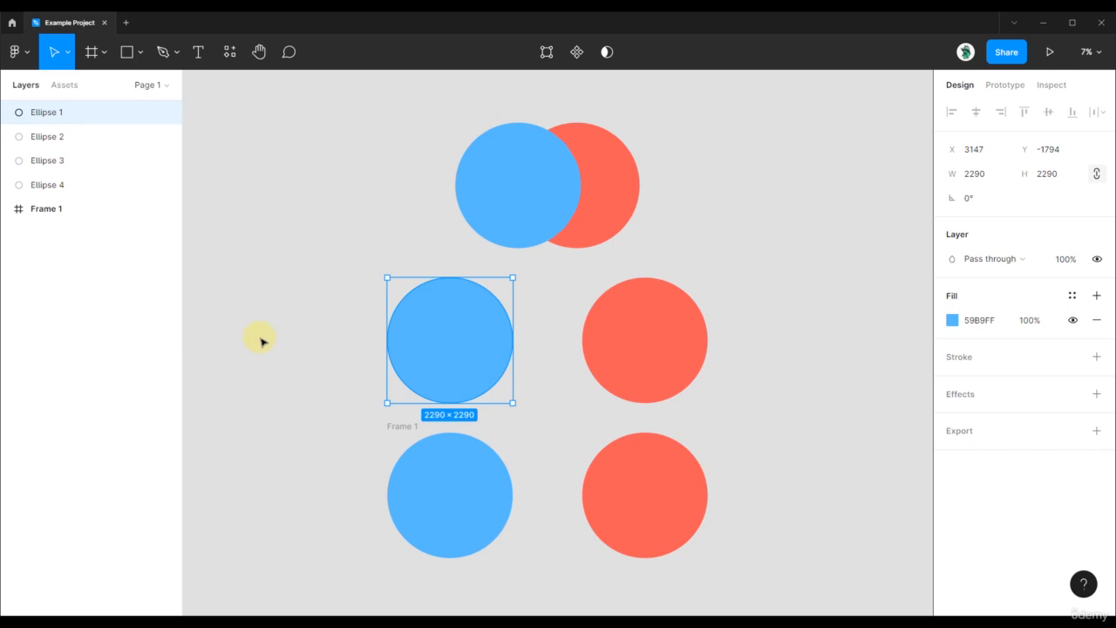
# Clear the selection, hide the sidebar with the layer list and show it again
pyautogui.hotkey('ctrl', 'shift', '\\')
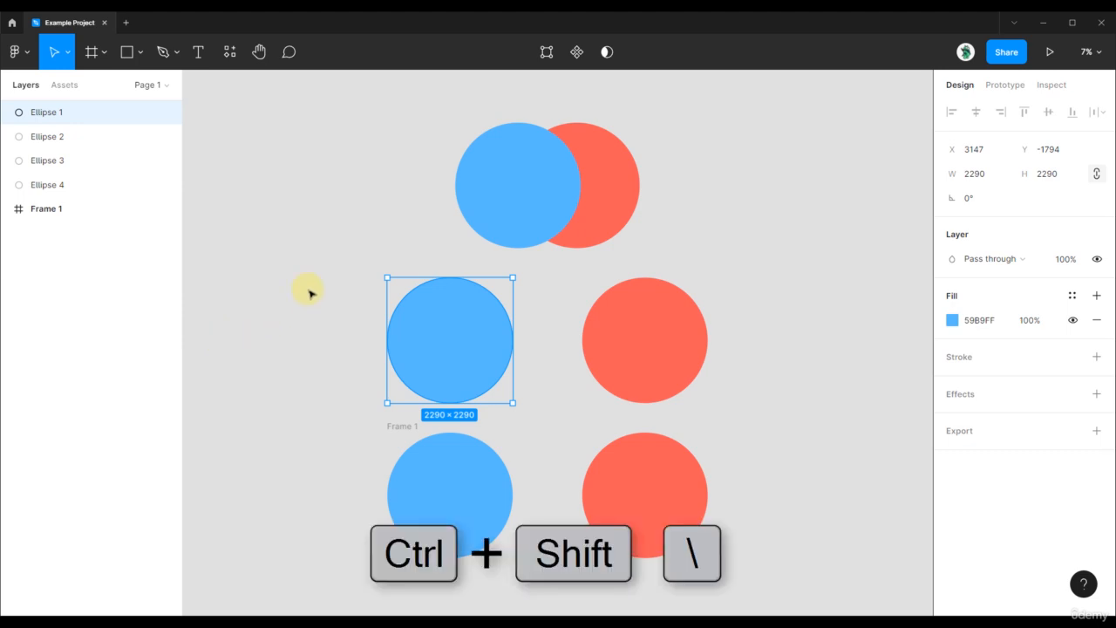
pyautogui.click(312, 294)
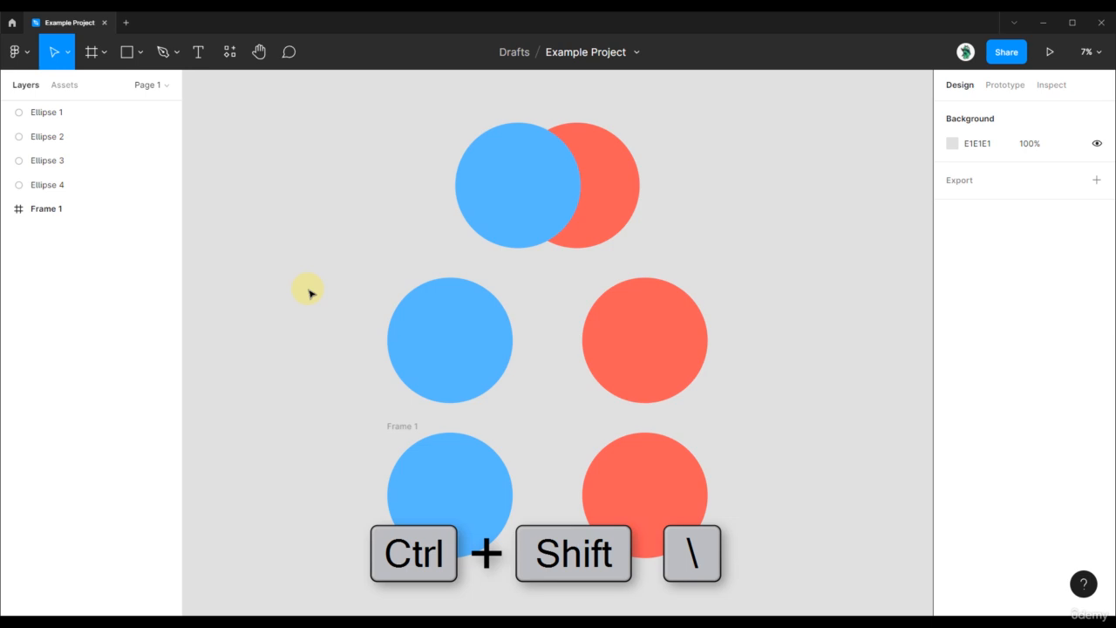
pyautogui.hotkey('ctrl', 'shift', '\\')
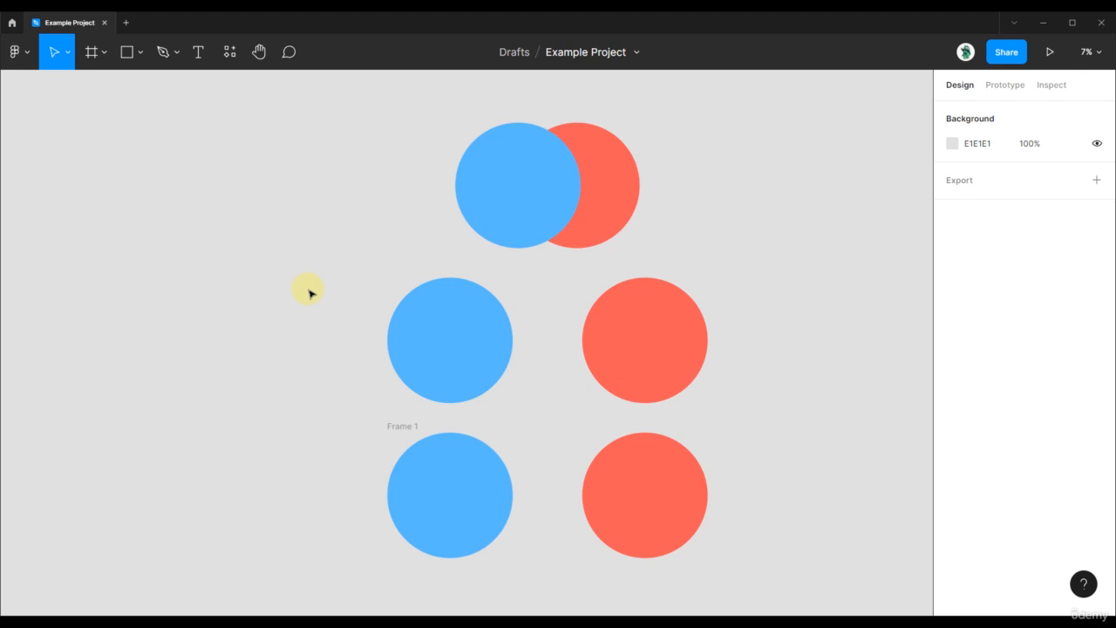
pyautogui.hotkey('ctrl', 'shift', '\\')
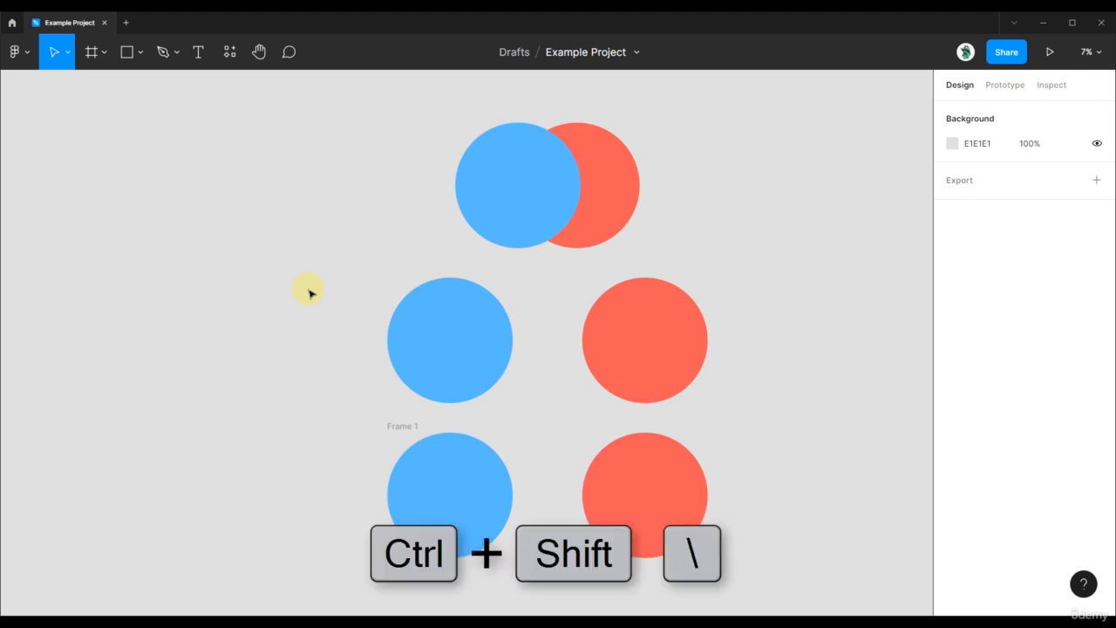
pyautogui.hotkey('ctrl', 'shift', '\\')
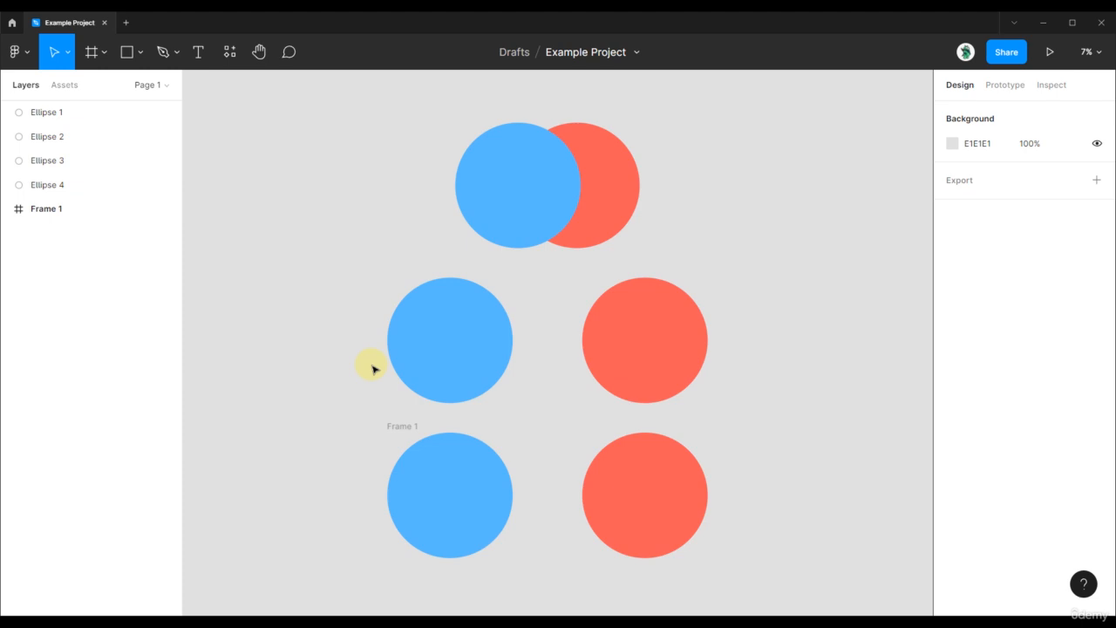
# Hide the entire interface, select and deselect all shapes on the bare canvas, and bring the interface back
pyautogui.hotkey('ctrl', '\\')
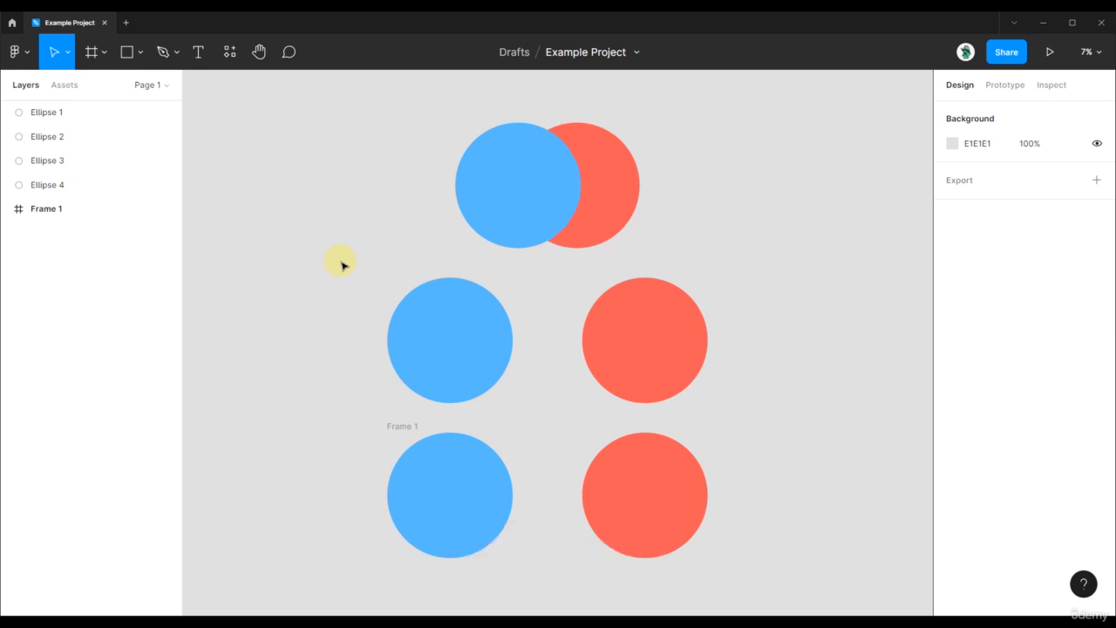
pyautogui.hotkey('ctrl', '\\')
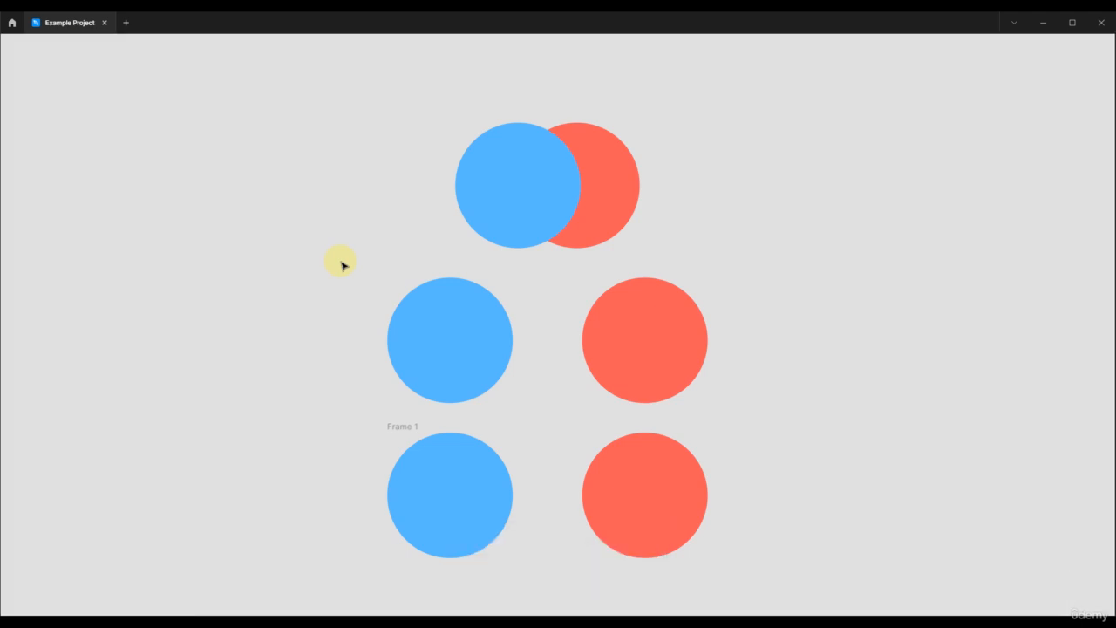
pyautogui.moveTo(305, 112); pyautogui.dragTo(802, 519)
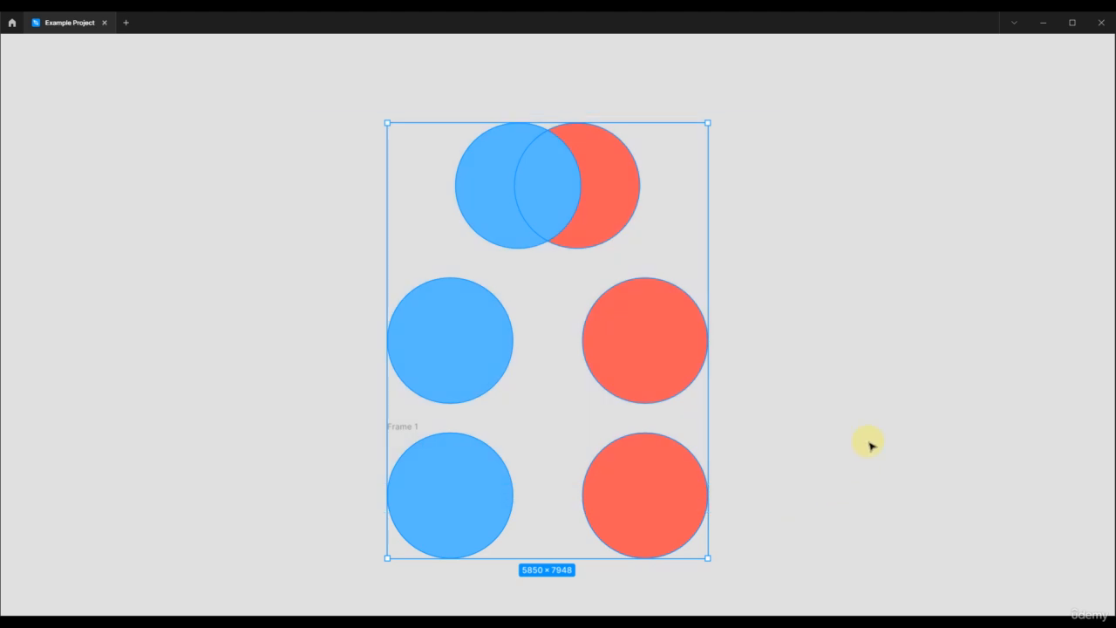
pyautogui.click(869, 445)
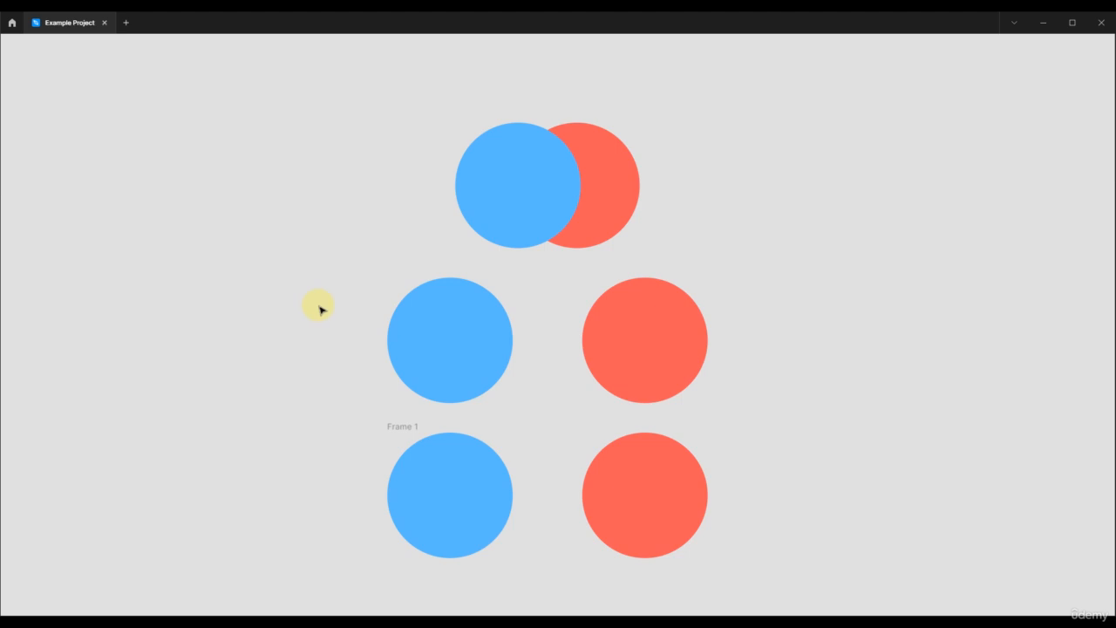
pyautogui.hotkey('ctrl', '\\')
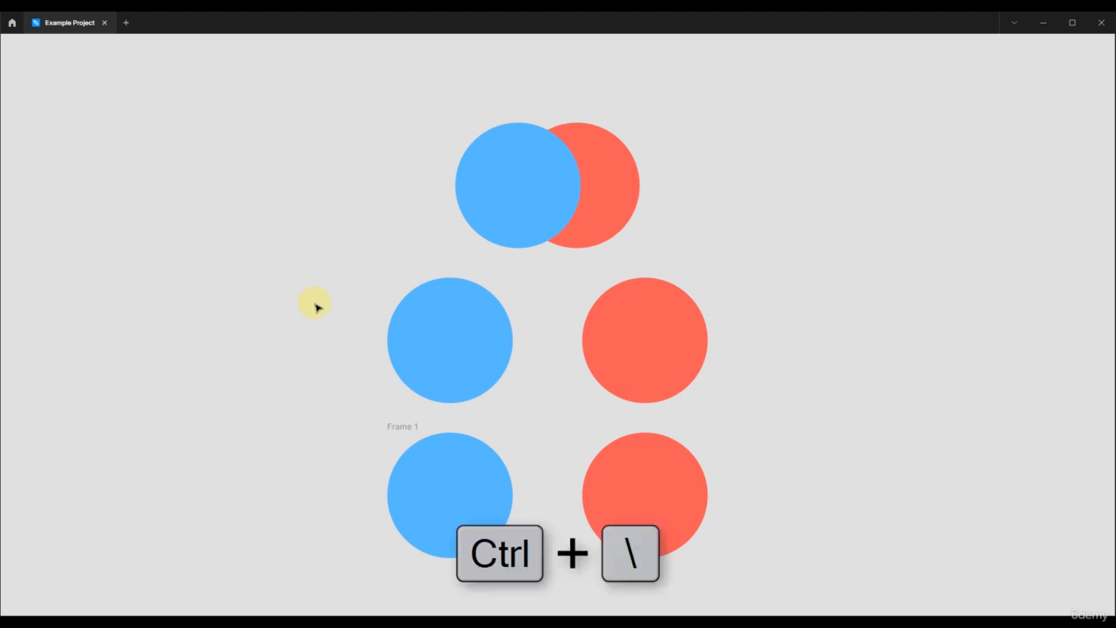
pyautogui.hotkey('ctrl', '\\')
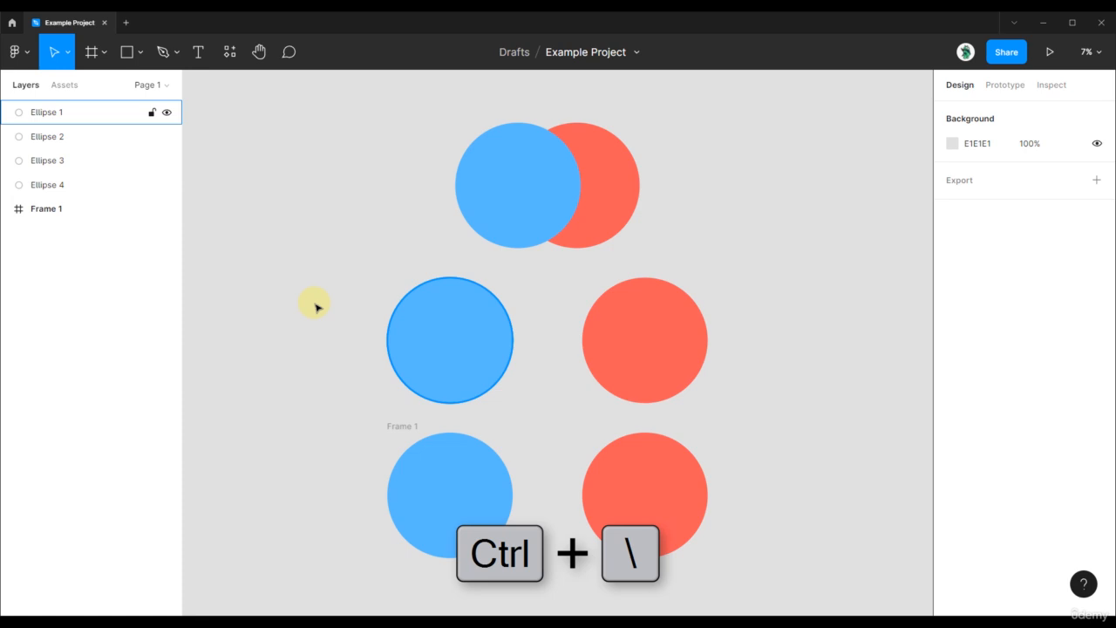
pyautogui.click(317, 306)
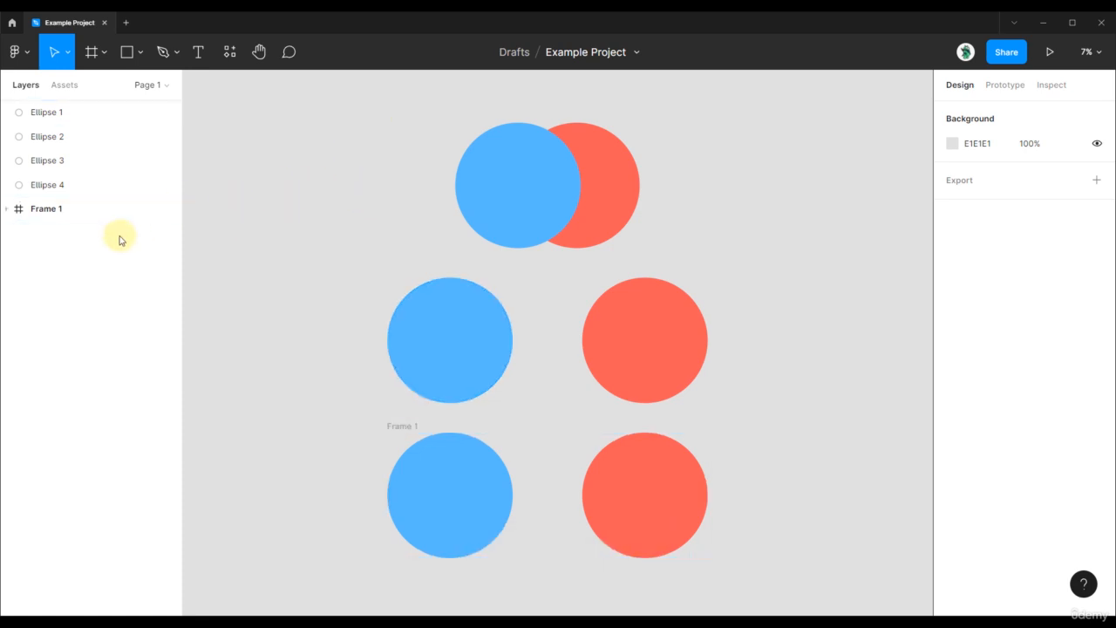
# Select the two overlapping circles, then only Ellipse 4, to compare their layer order, and clear the selection
pyautogui.moveTo(371, 133); pyautogui.dragTo(687, 214)
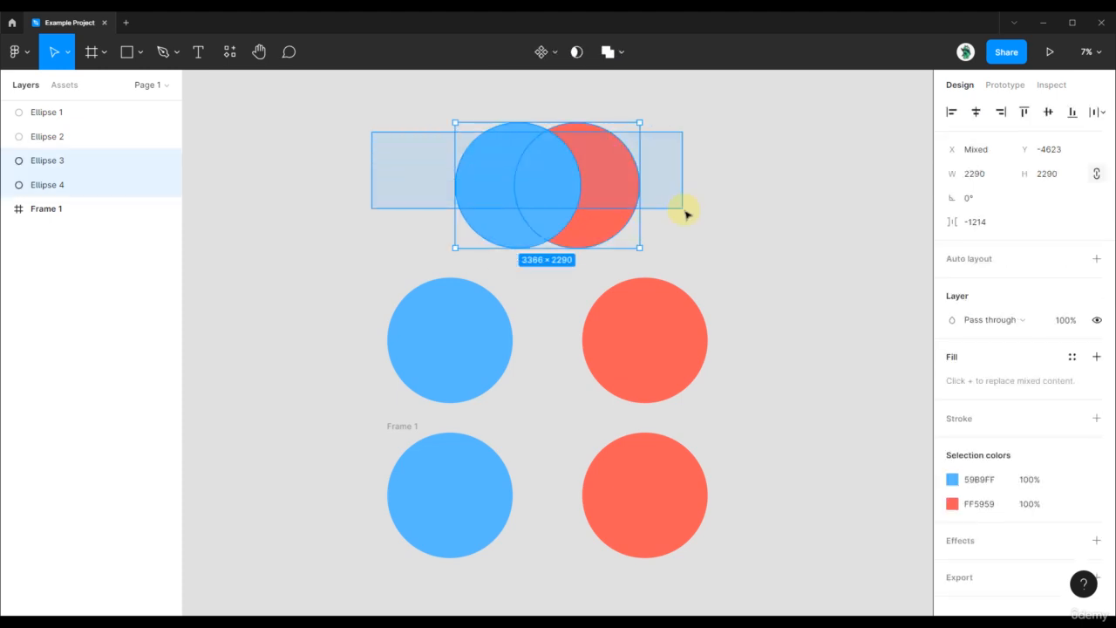
pyautogui.moveTo(686, 213); pyautogui.dragTo(685, 212)
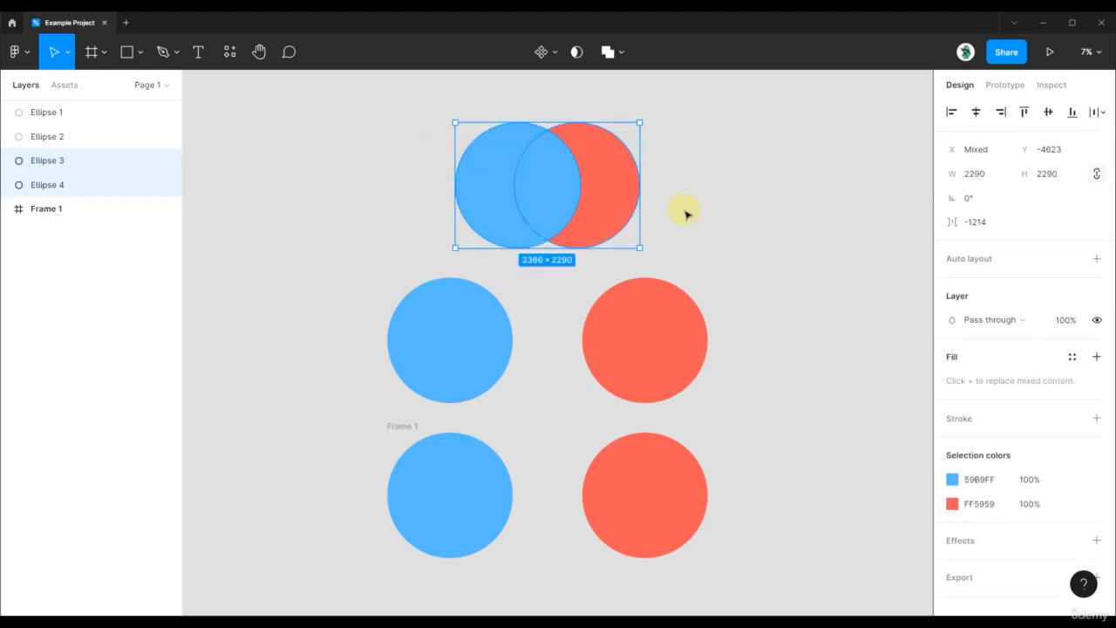
pyautogui.click(64, 185)
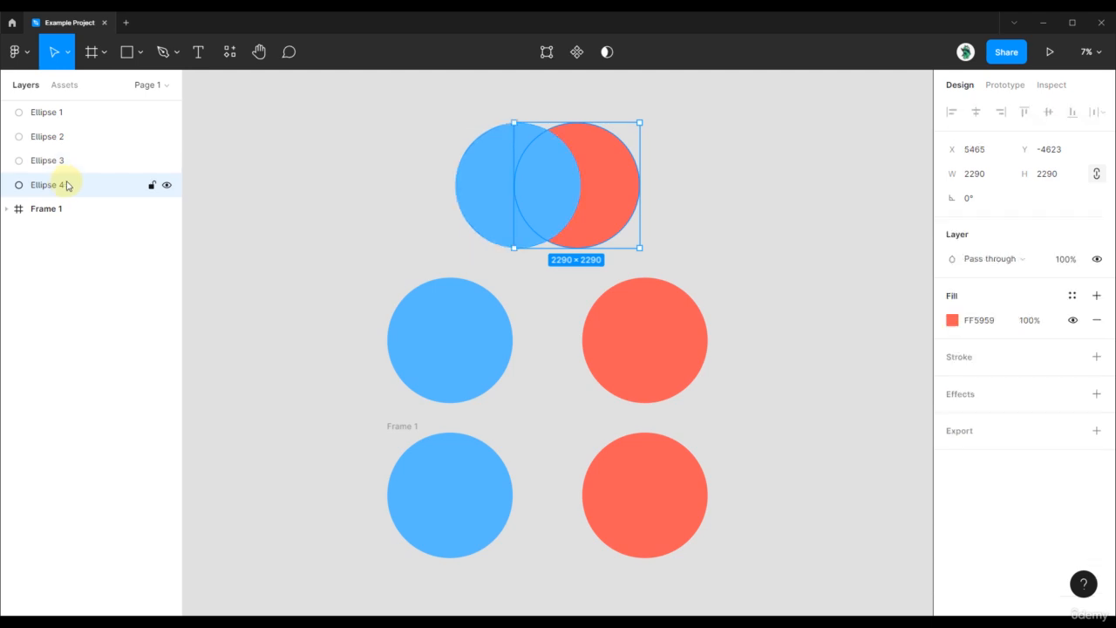
pyautogui.click(384, 211)
pyautogui.scroll(5, 526, 175)
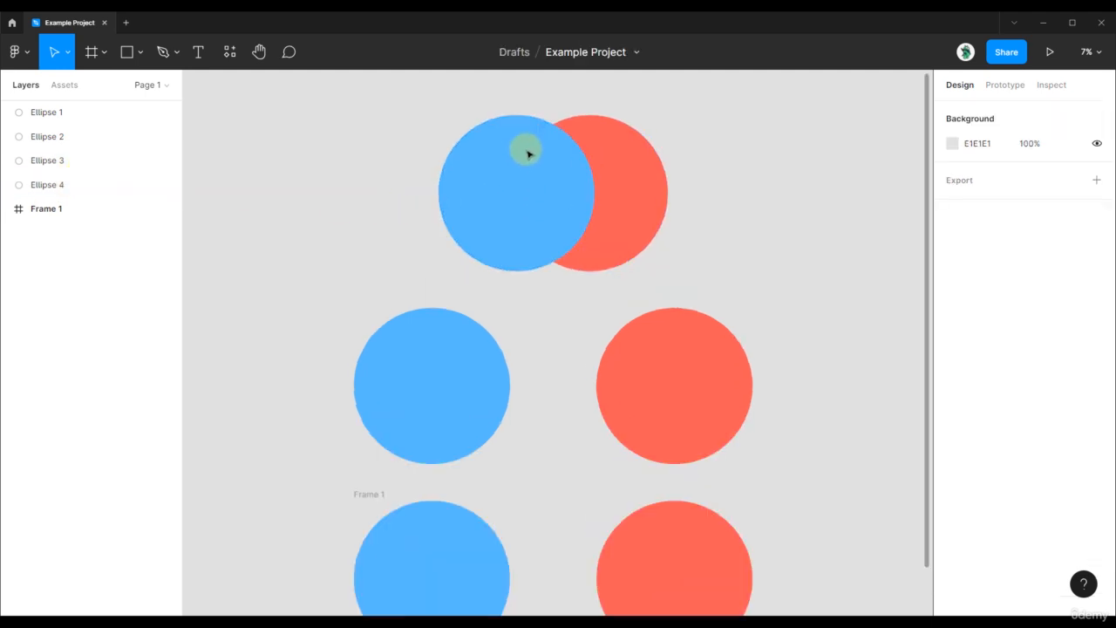
# Select the red circle Ellipse 4, move its layer above Ellipse 3 in the layer list, and return it below Ellipse 3
pyautogui.click(530, 183)
pyautogui.moveTo(752, 136); pyautogui.dragTo(672, 180)
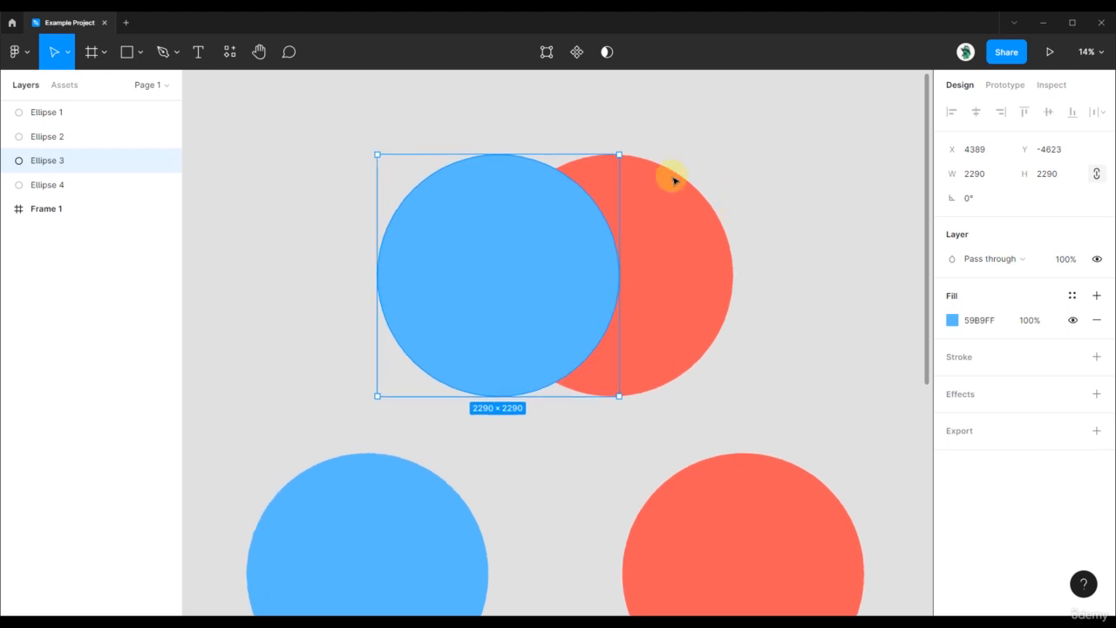
pyautogui.click(653, 254)
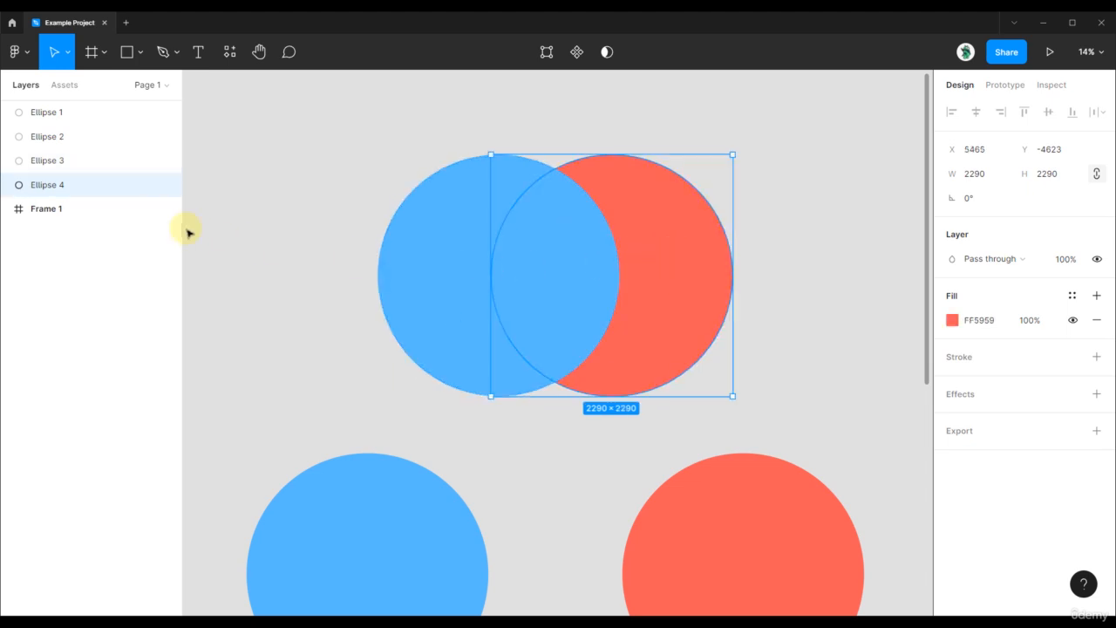
pyautogui.moveTo(48, 189); pyautogui.dragTo(48, 160)
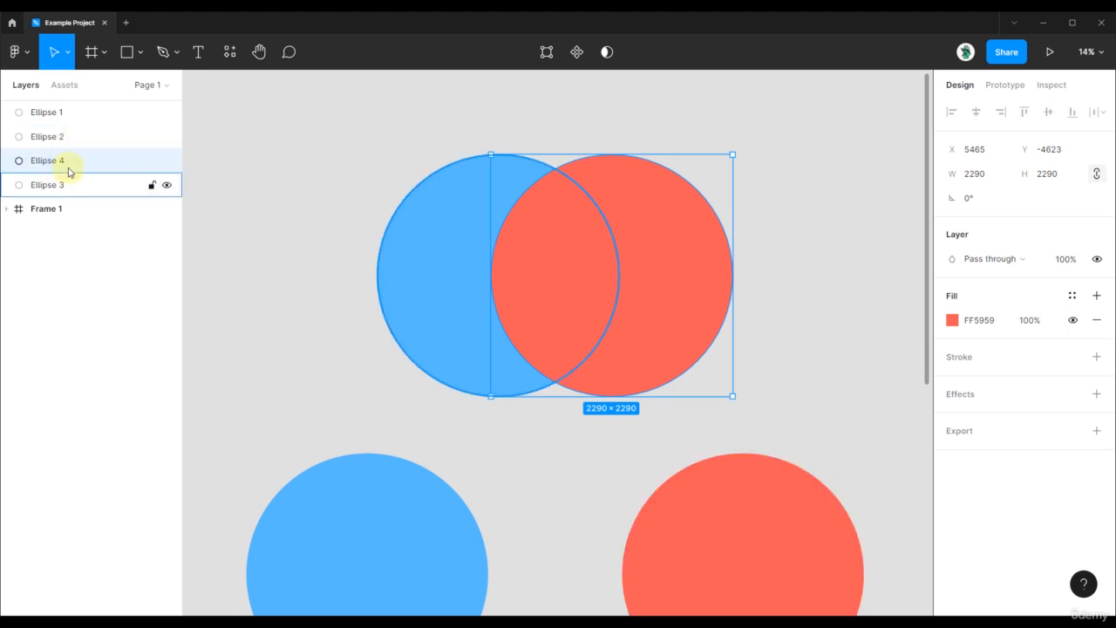
pyautogui.moveTo(69, 172); pyautogui.dragTo(71, 193)
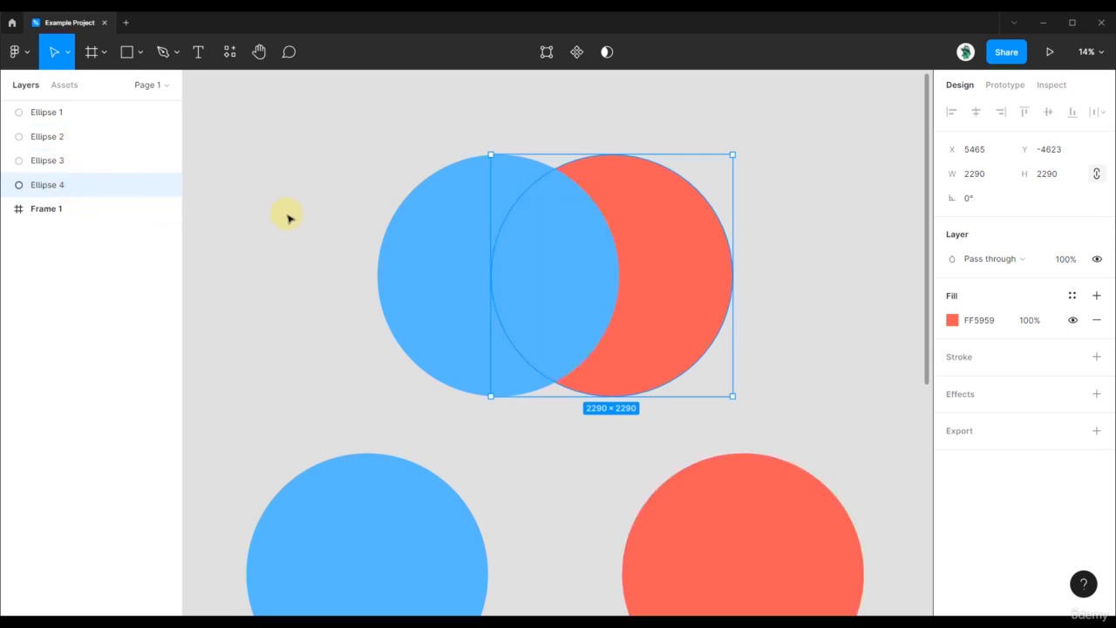
# Select the blue circle Ellipse 3, bring it forward one level above Ellipse 2, and send it back one level
pyautogui.click(288, 218)
pyautogui.moveTo(347, 110); pyautogui.dragTo(463, 262)
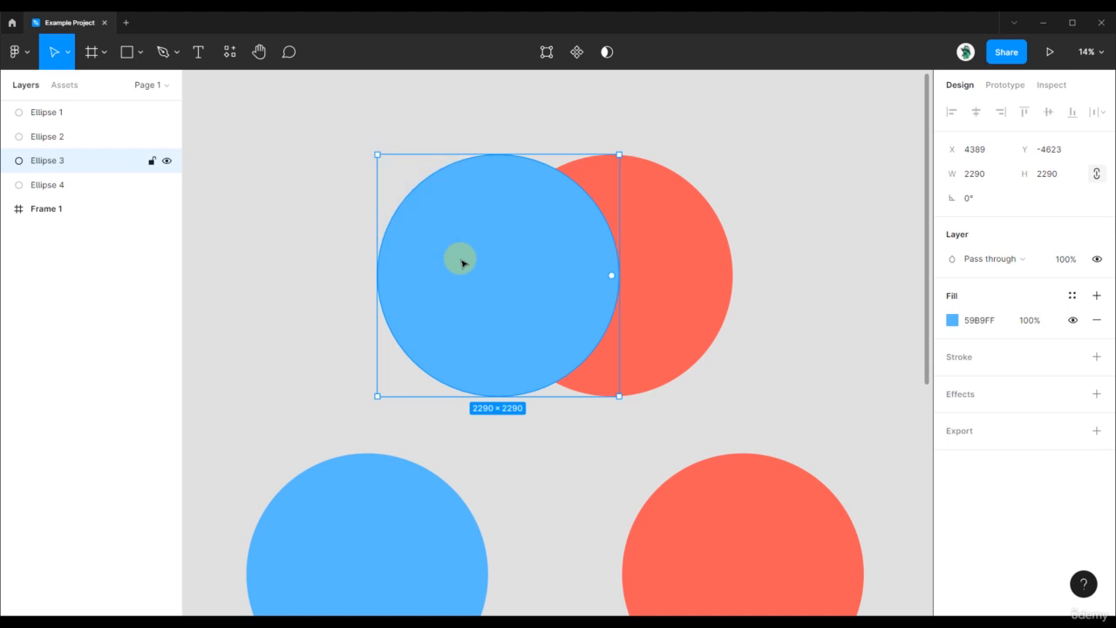
pyautogui.hotkey('ctrl', ']')
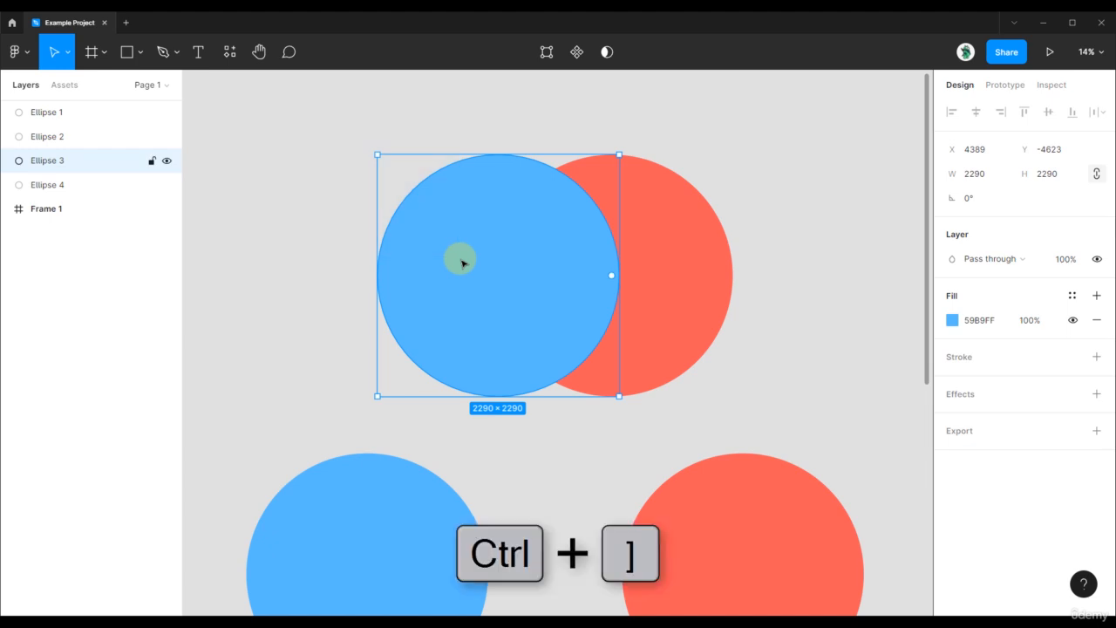
pyautogui.hotkey('ctrl', ']')
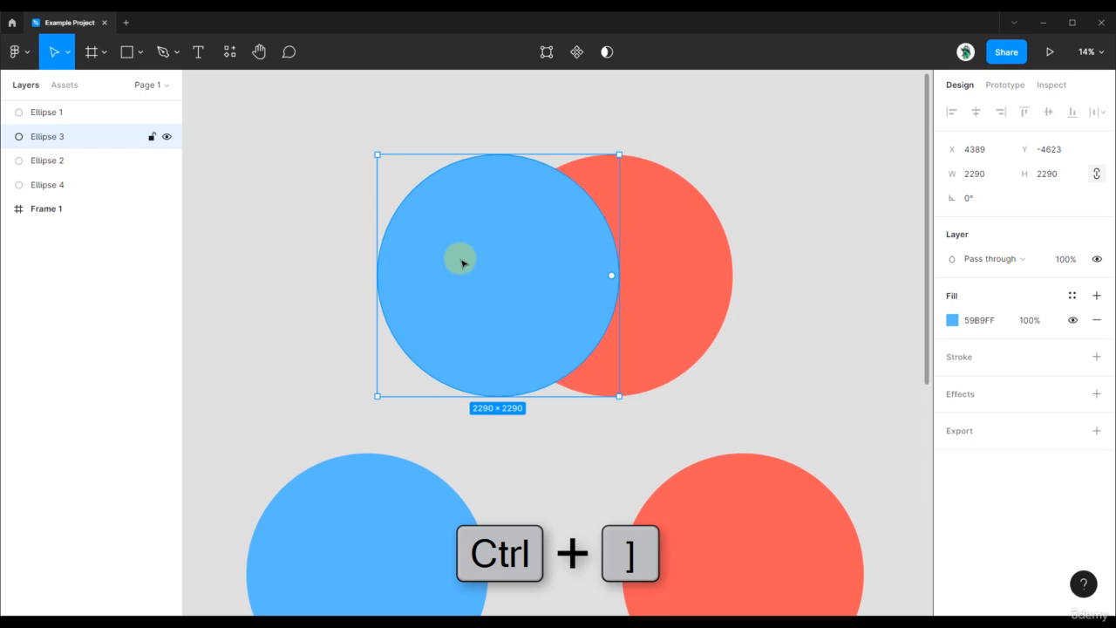
pyautogui.hotkey('ctrl', '[')
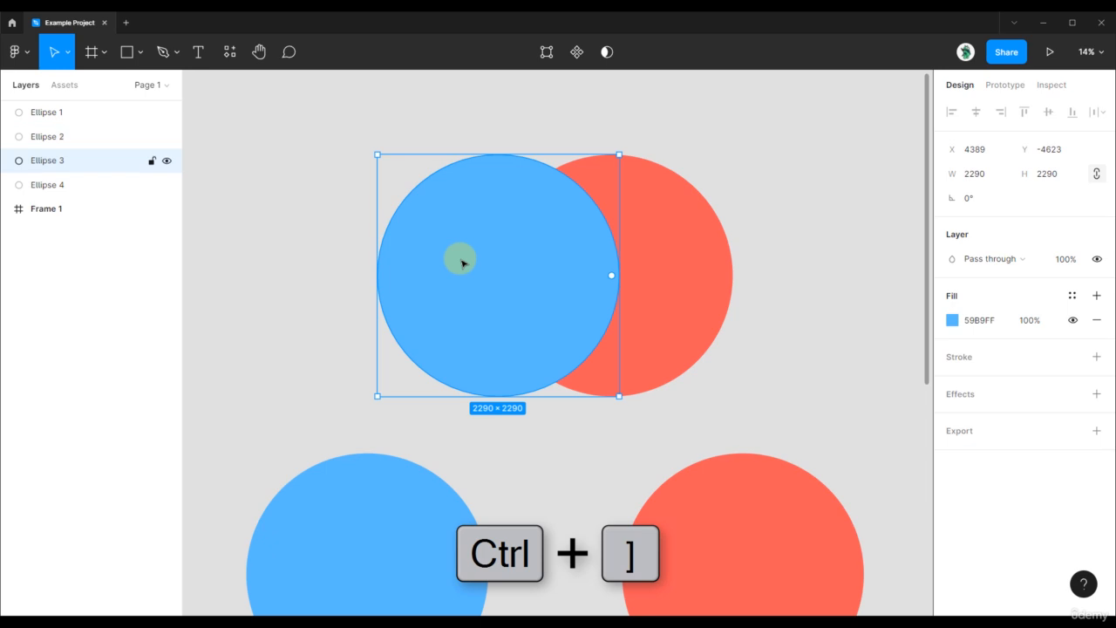
# Shift Ellipse 3 repeatedly forward above Ellipse 2 and backward below Ellipse 4, one level at a time, ending directly above Ellipse 4
pyautogui.hotkey('ctrl', ']')
pyautogui.hotkey('ctrl', '[')
pyautogui.hotkey('ctrl', '[')
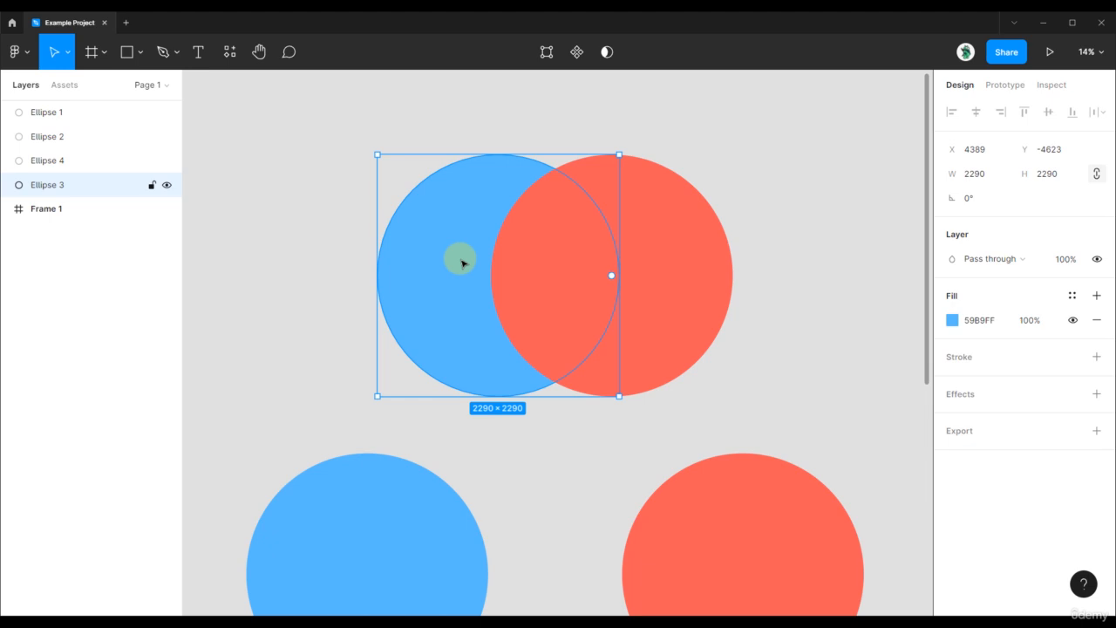
pyautogui.hotkey('ctrl', ']')
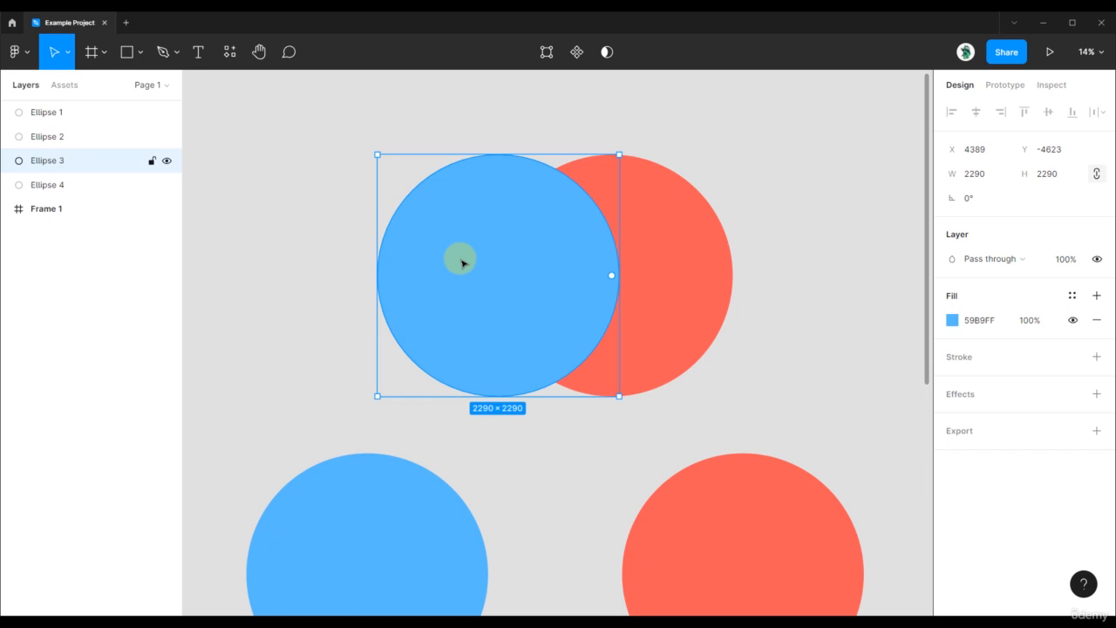
pyautogui.hotkey('ctrl', ']')
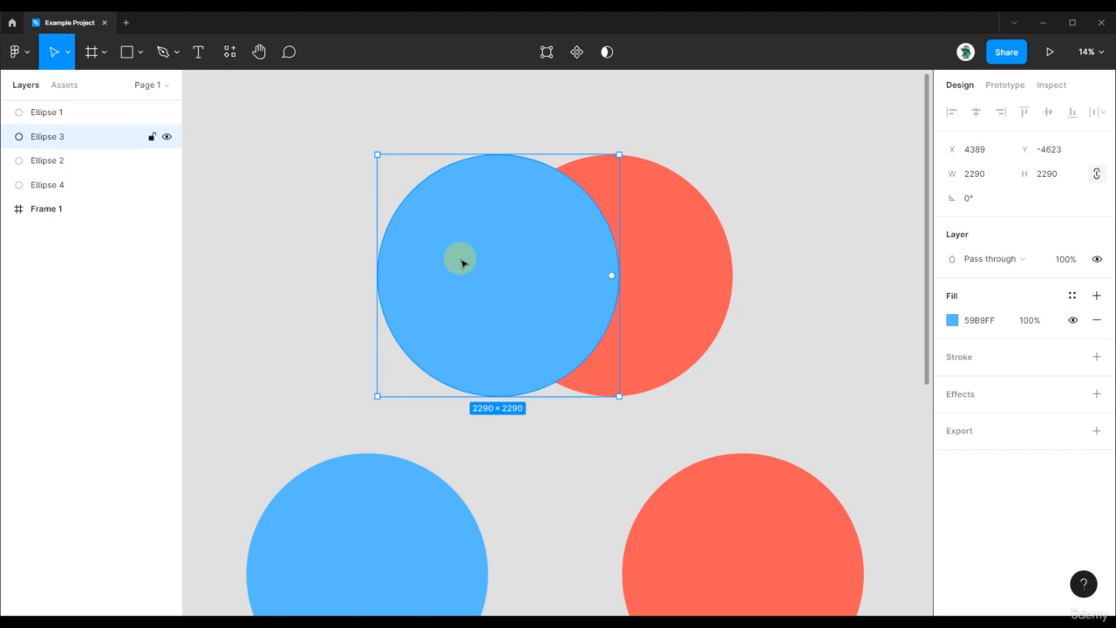
pyautogui.hotkey('ctrl', '[')
pyautogui.hotkey('ctrl', '[')
pyautogui.hotkey('ctrl', ']')
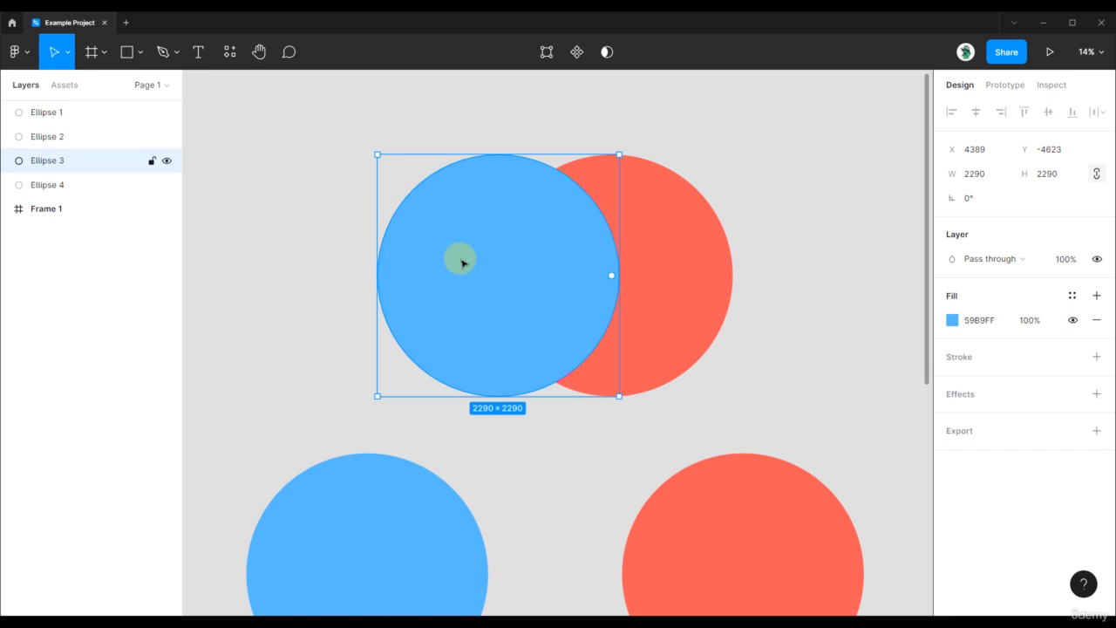
# Send Ellipse 3 to the very back, below Frame 1, and bring it to the very front, above Ellipse 1
pyautogui.press('[')
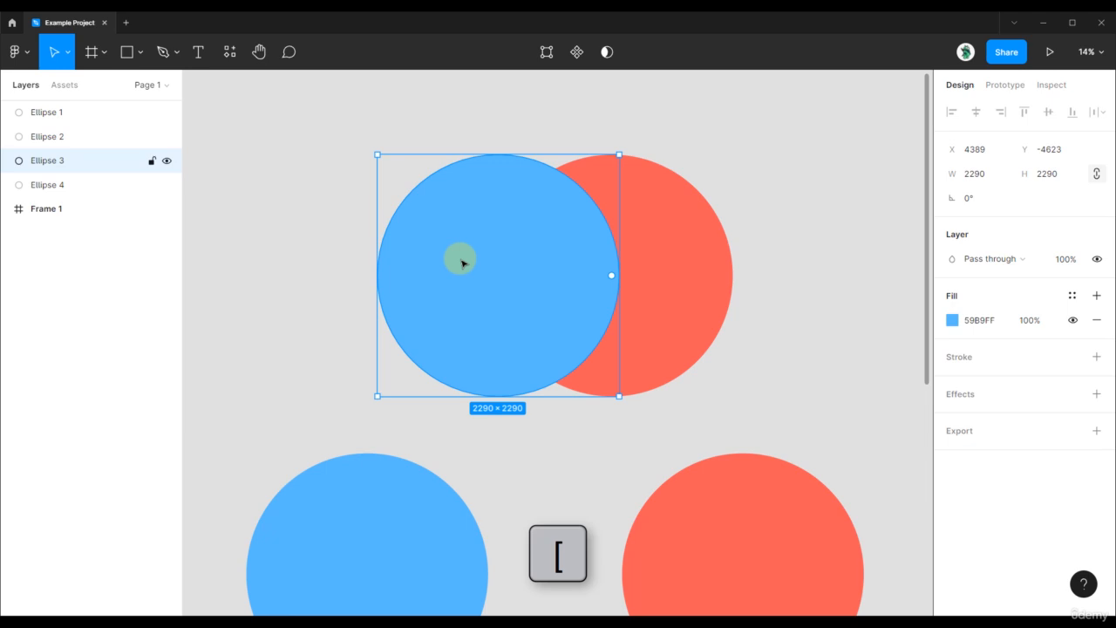
pyautogui.press('[')
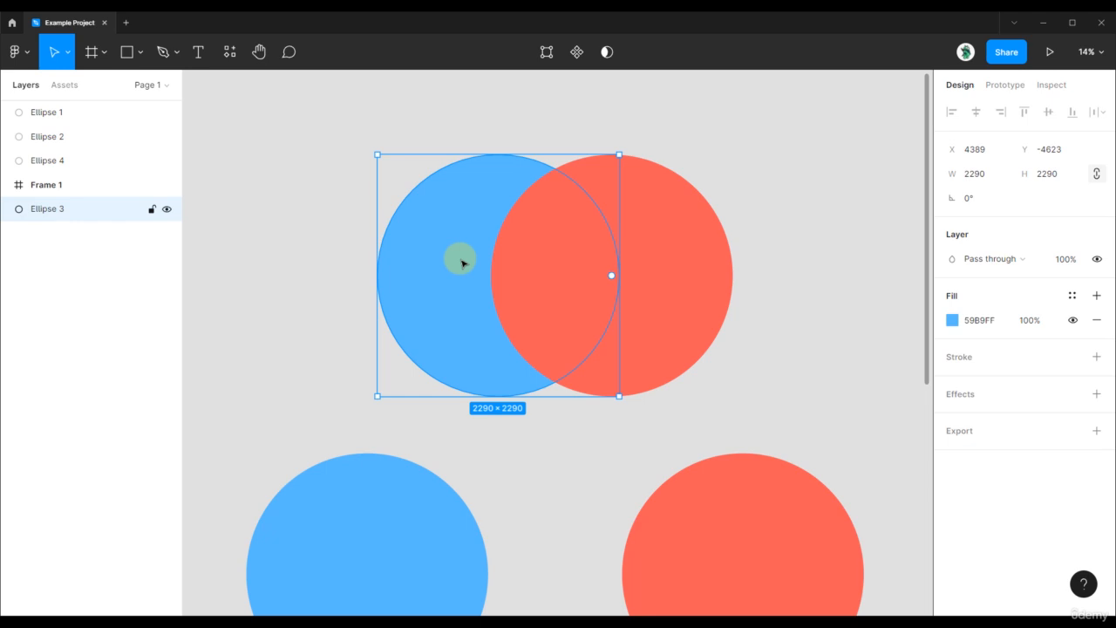
pyautogui.press(']')
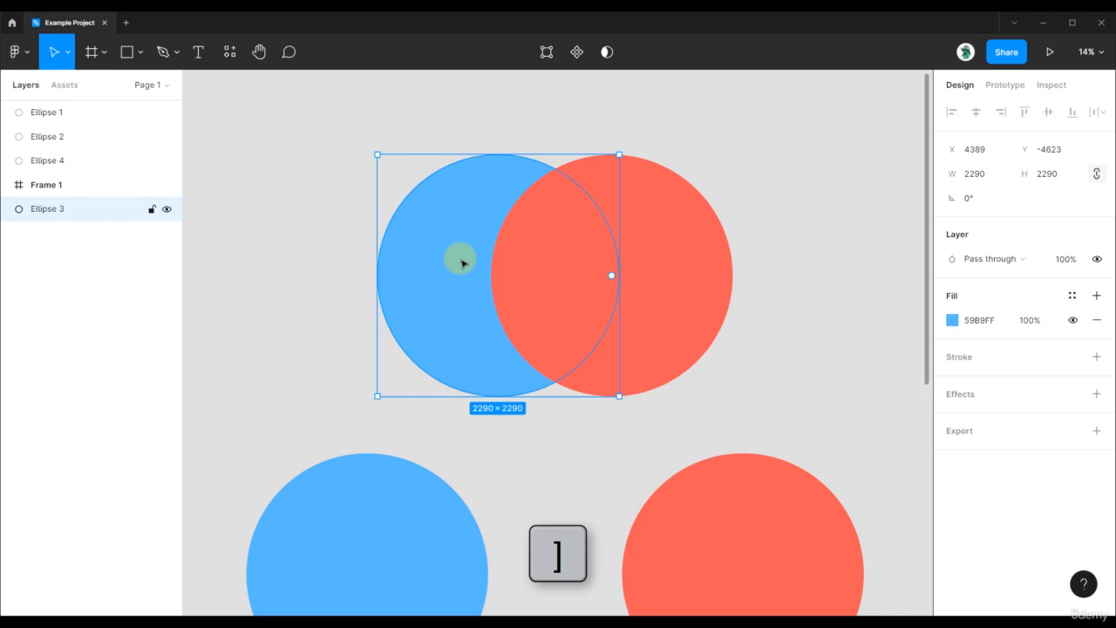
pyautogui.press(']')
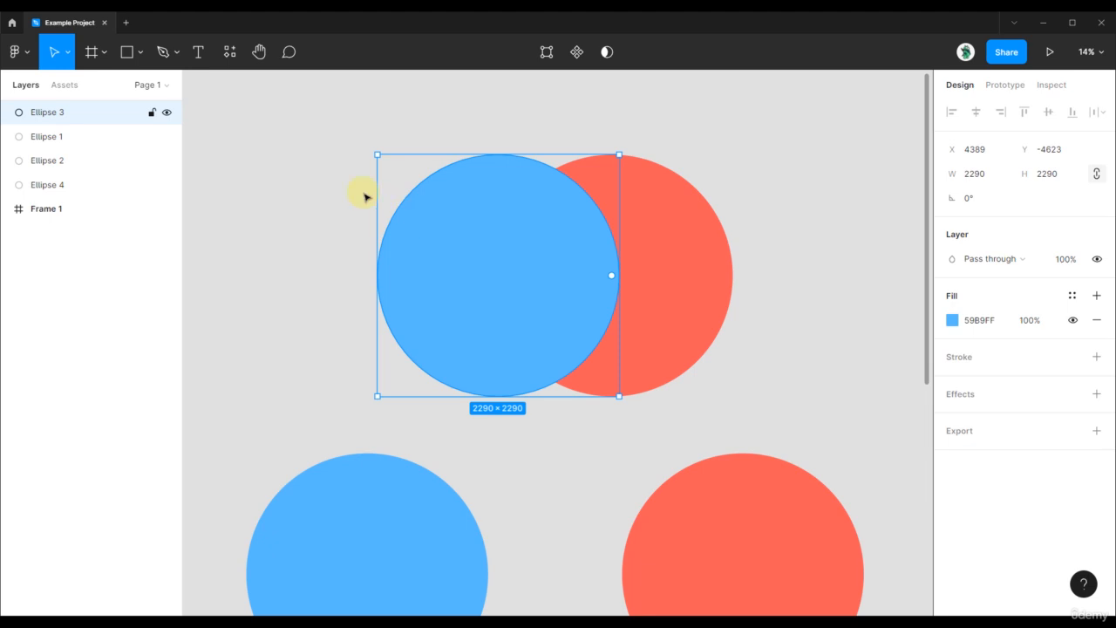
pyautogui.scroll(-3, 331, 251)
pyautogui.moveTo(297, 332); pyautogui.dragTo(376, 231)
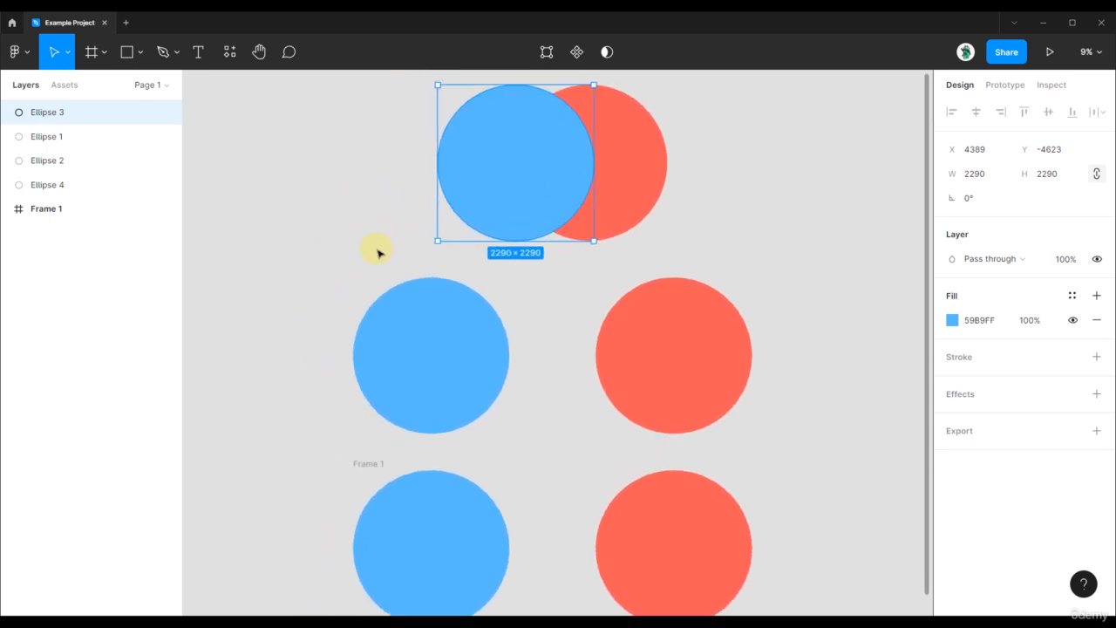
pyautogui.scroll(-1, 378, 257)
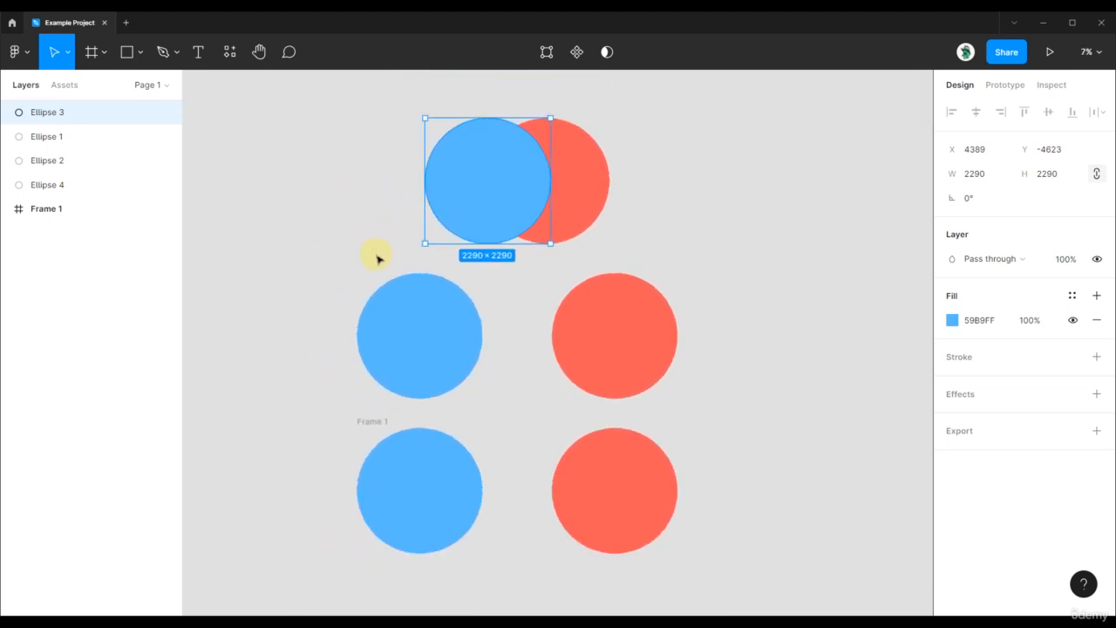